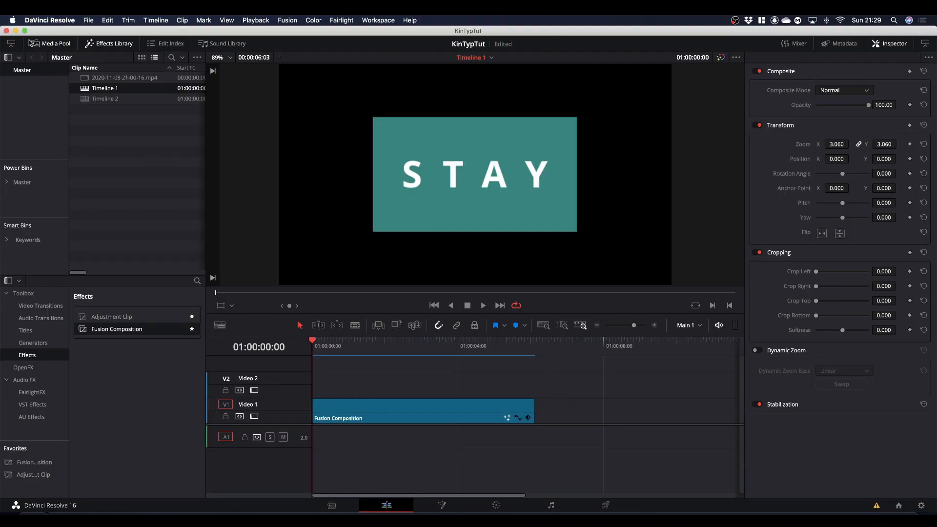
Step: Add a second Fusion Composition clip on Video 1 after the existing one and open it on the Fusion page
left_click(109, 46)
left_click(108, 47)
left_click(34, 357)
left_click_drag(125, 333, 567, 429)
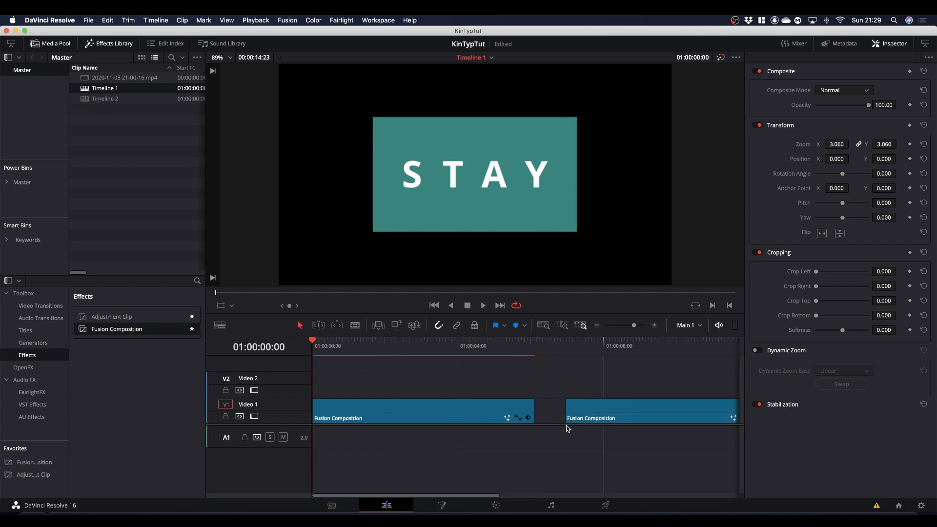
left_click(579, 345)
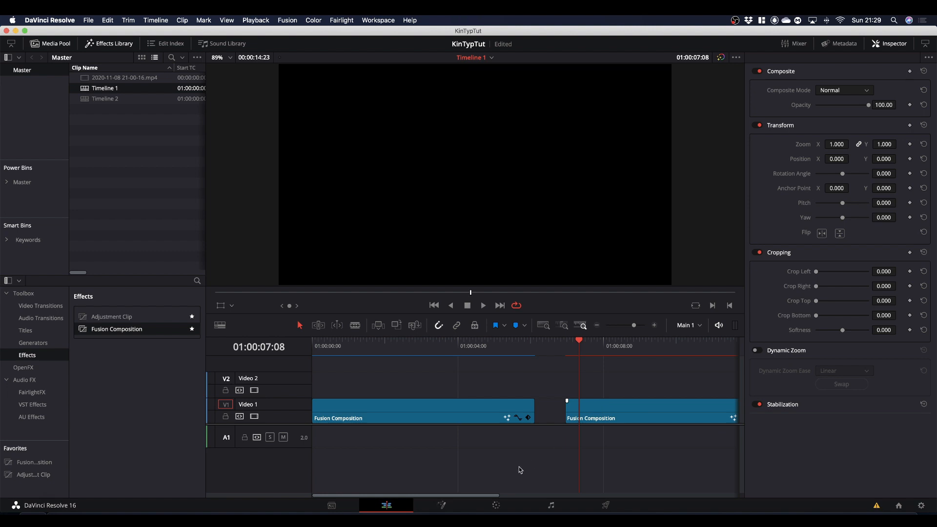
left_click(441, 506)
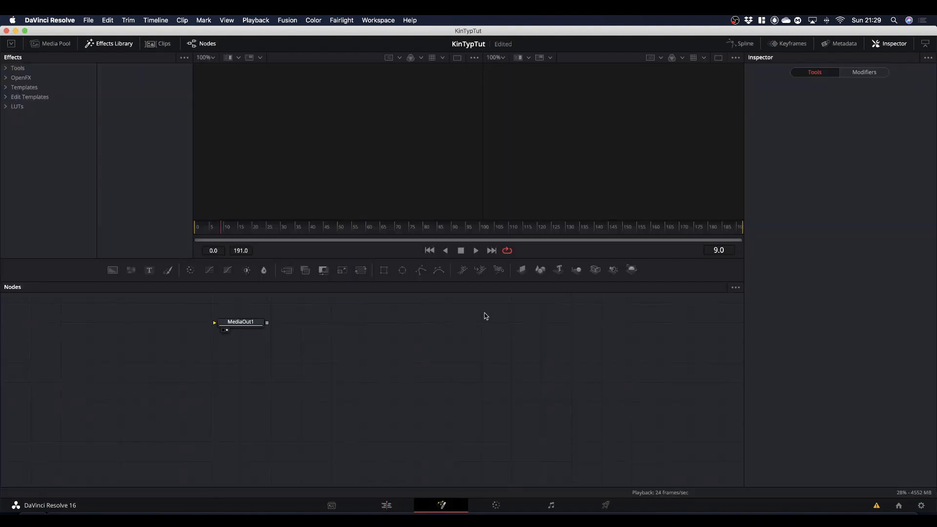
Step: Move the MediaOut1 node well away from its starting place and add two Text+ nodes, one above the other
left_click_drag(248, 326, 681, 434)
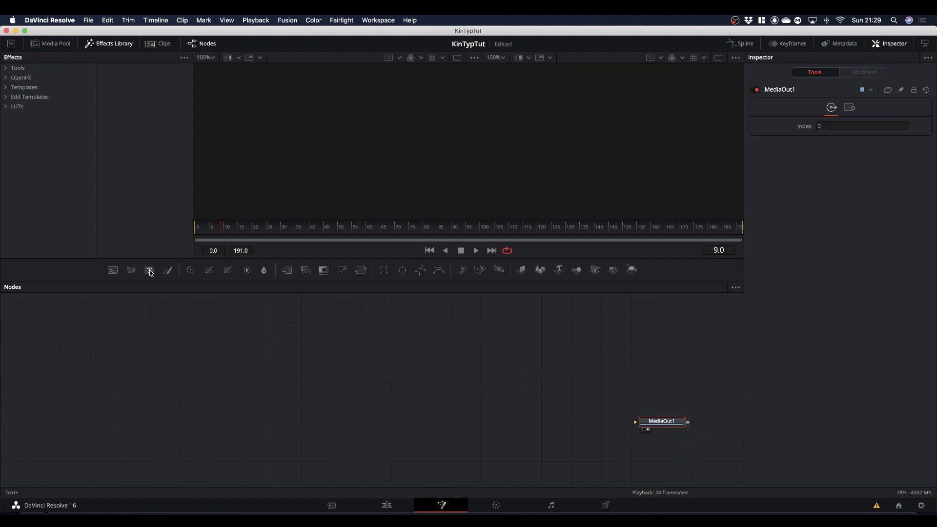
left_click_drag(150, 272, 241, 342)
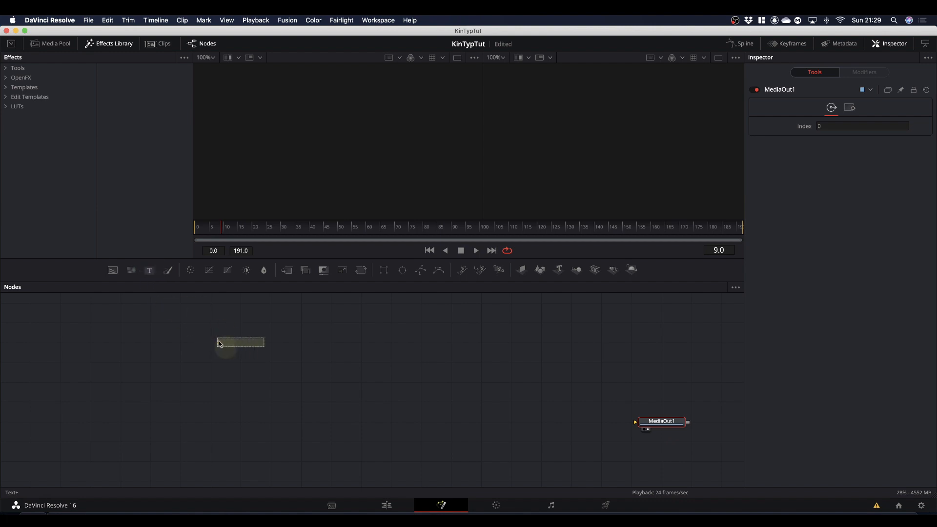
left_click_drag(150, 272, 240, 381)
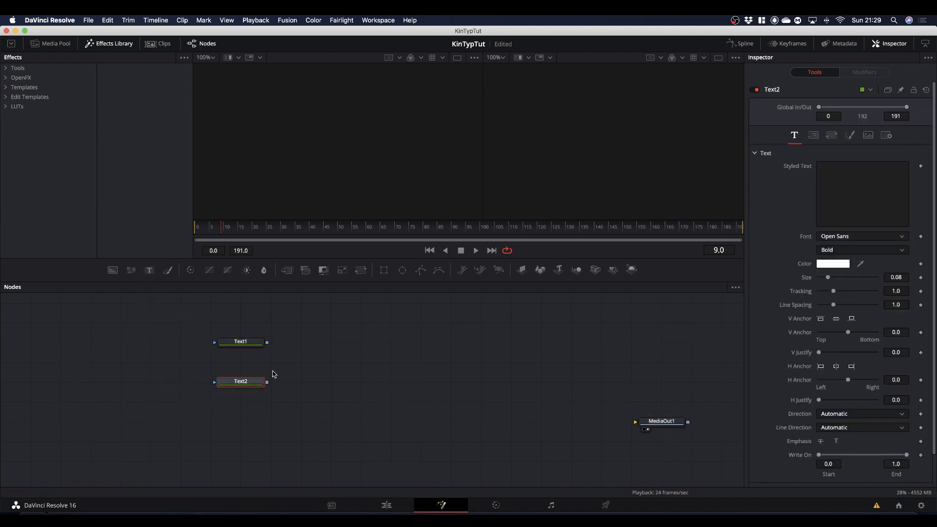
Step: Set the text of Text1 to "STAY" and the text of Text2 to "FOCUSED"
left_click(249, 345)
left_click(863, 187)
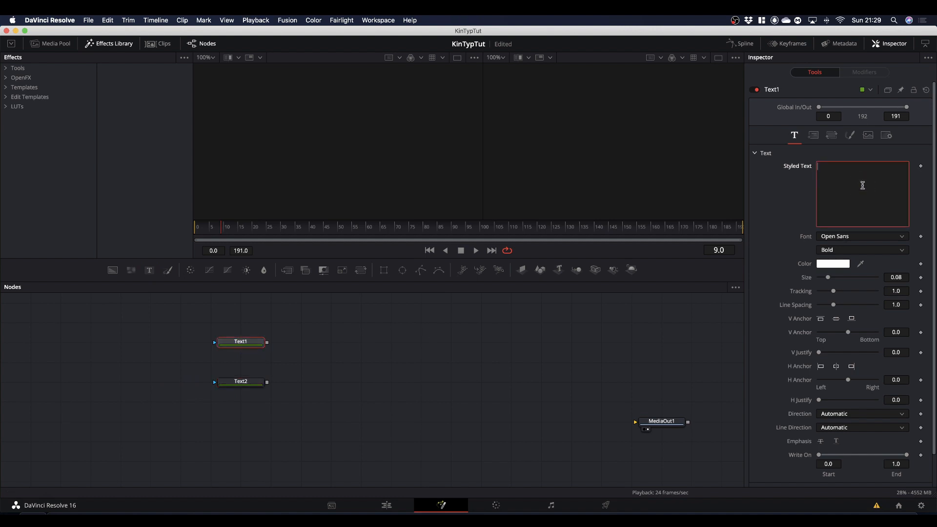
type("STAY")
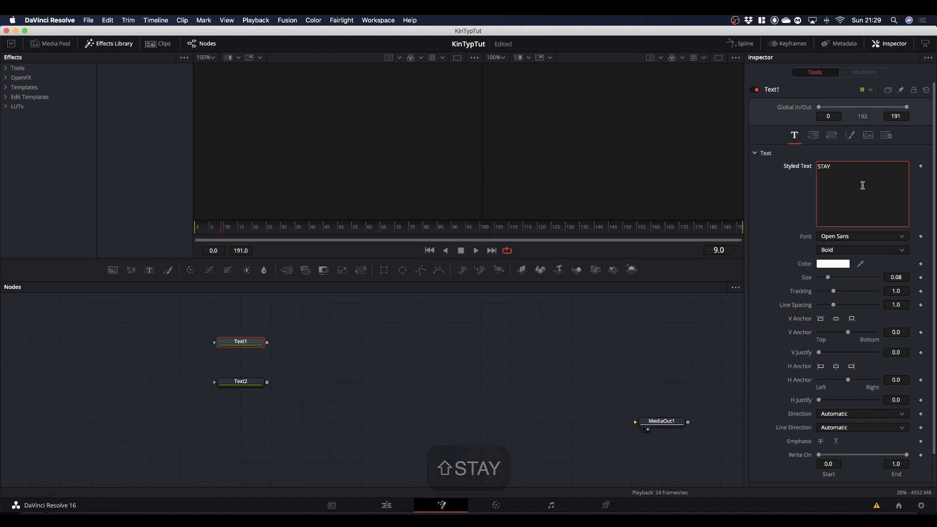
left_click(244, 383)
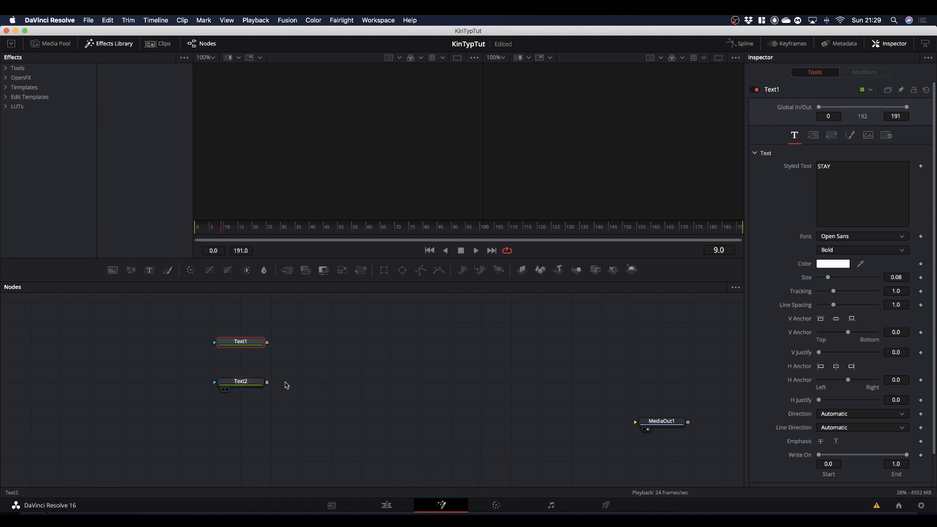
left_click(831, 187)
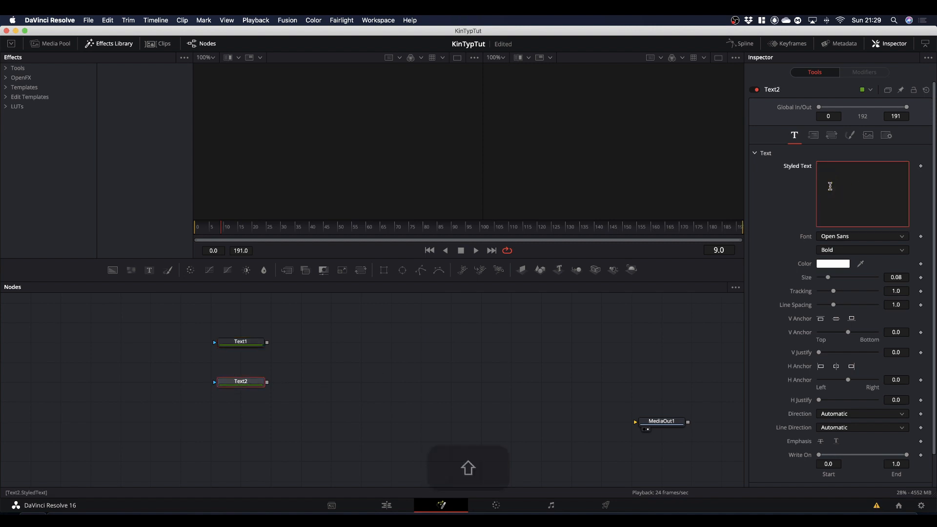
type("FOCUSED")
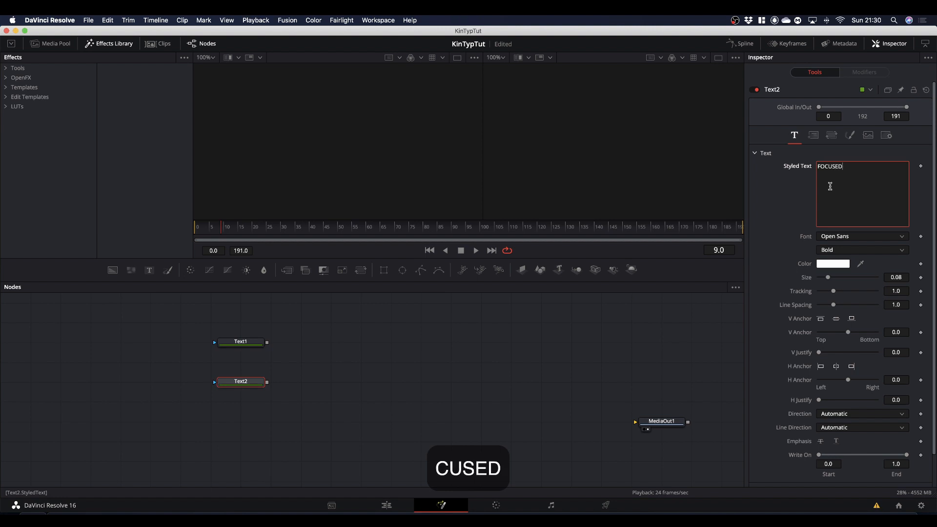
Step: Show Text1 and Text2 in separate viewers and set the size of both texts to 0.1
left_click_drag(244, 343, 320, 183)
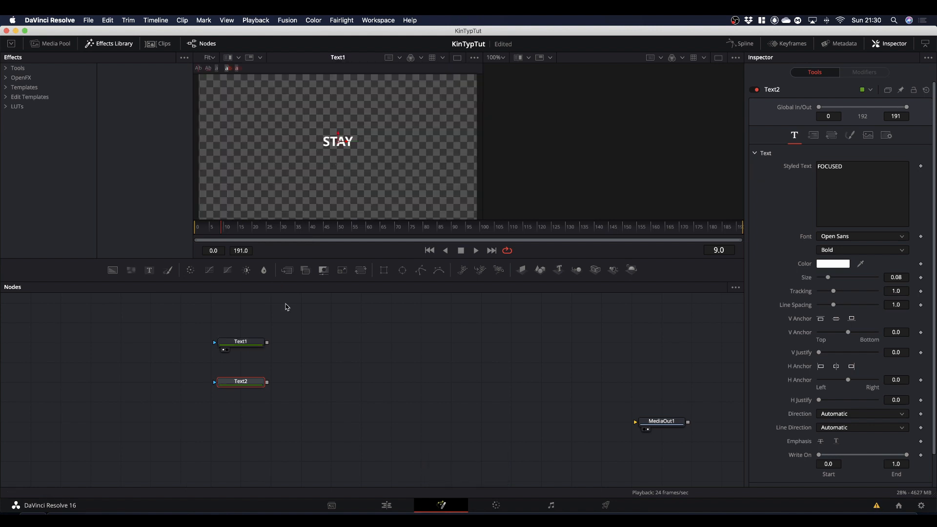
left_click_drag(253, 388, 583, 177)
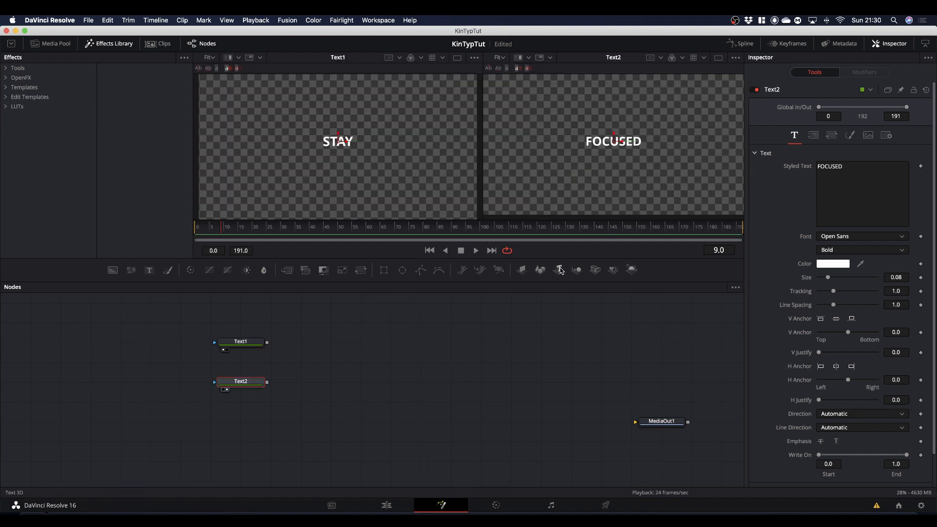
left_click(238, 342)
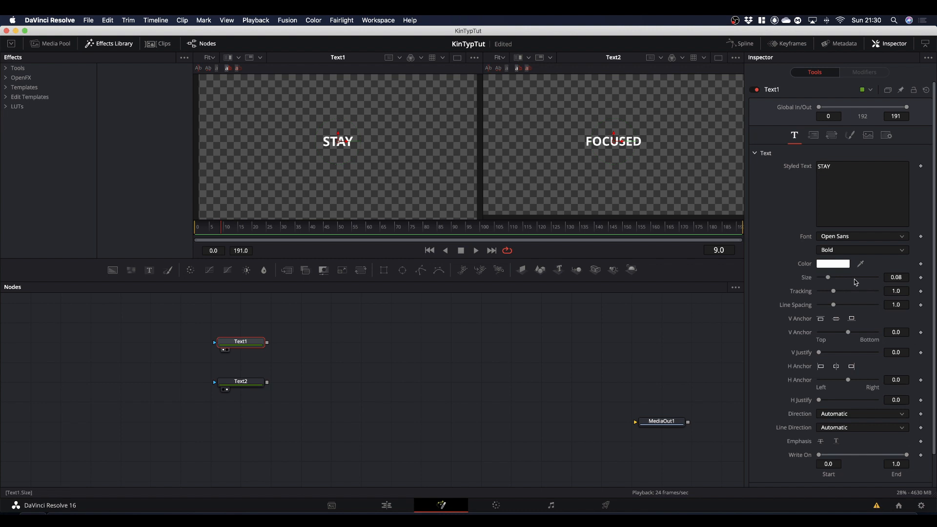
left_click(897, 277)
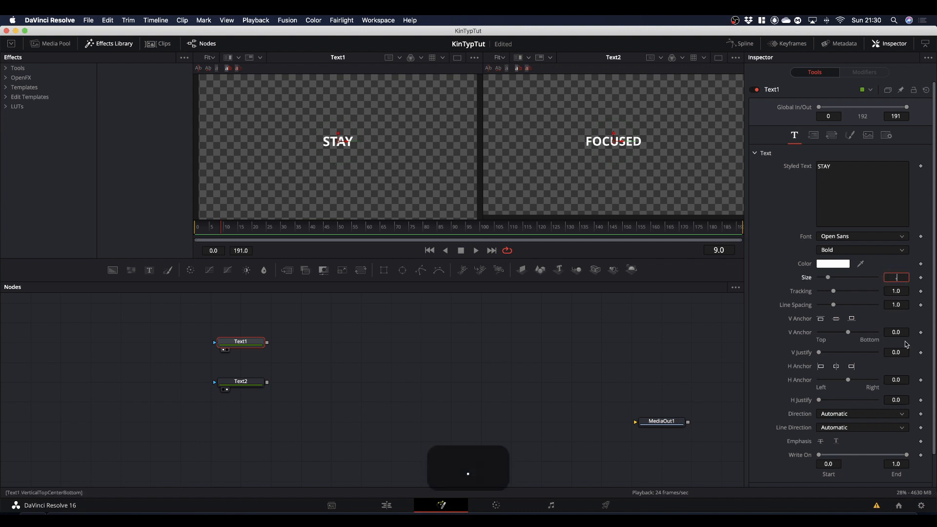
left_click(251, 381)
double_click(900, 278)
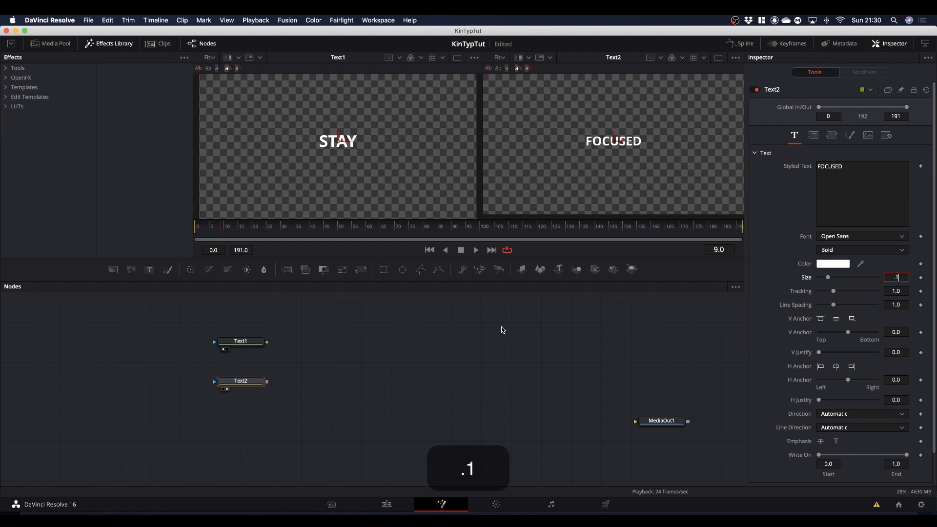
key("Return")
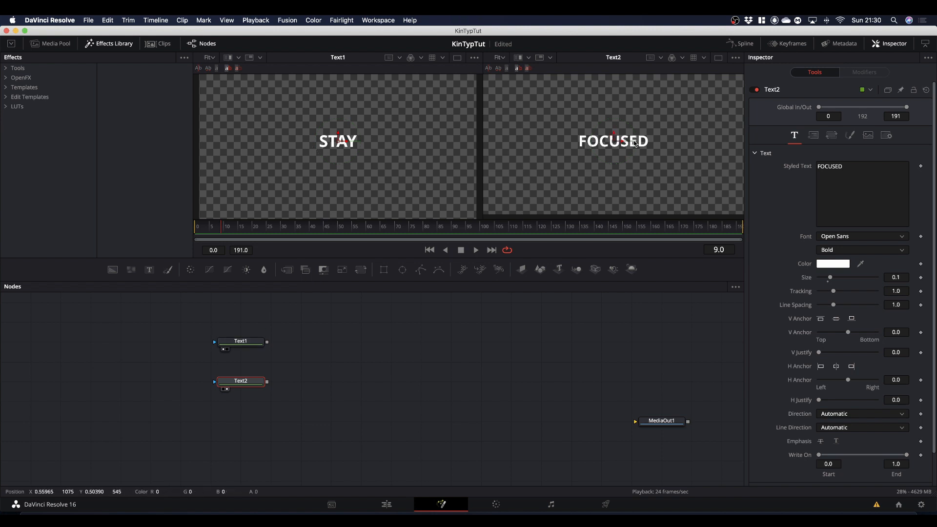
Step: Widen Text1's tracking to 1.395, merging Text1 over Text2 to match STAY to the width of FOCUSED
left_click(254, 343)
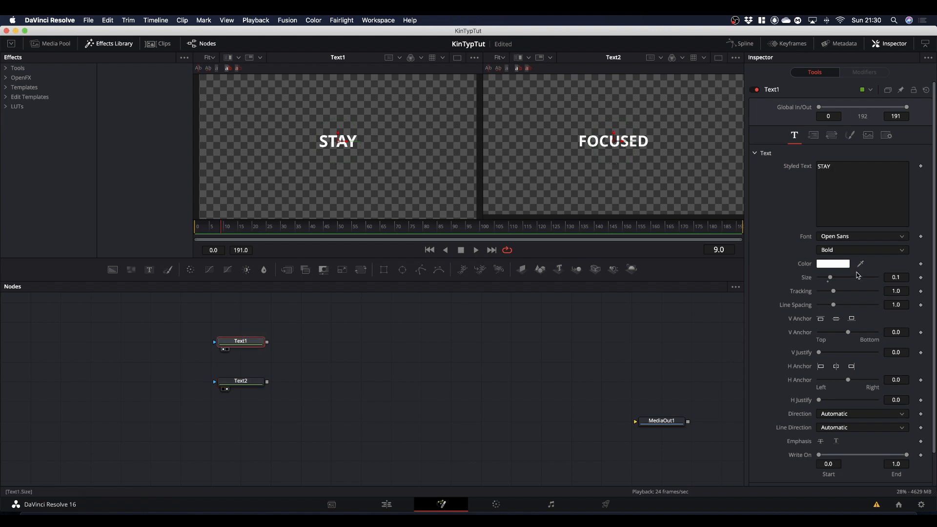
left_click_drag(834, 293, 838, 293)
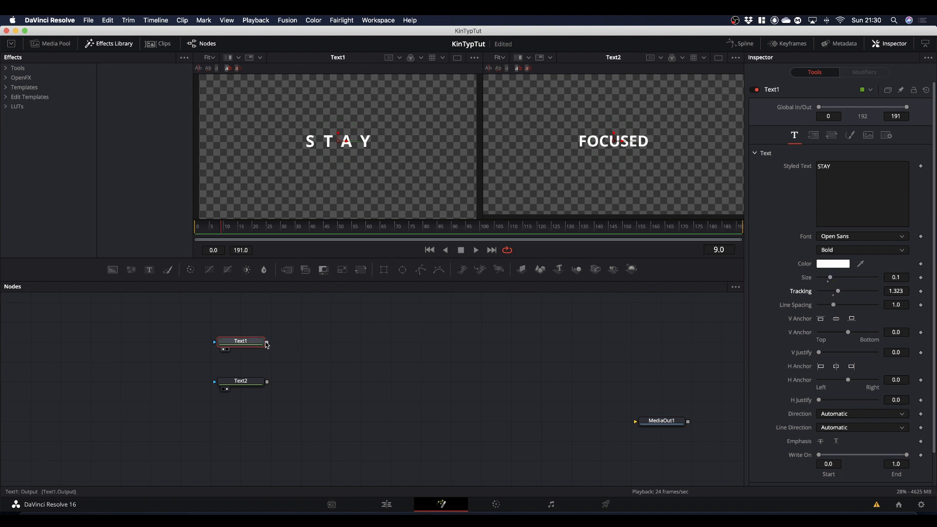
left_click_drag(267, 342, 268, 383)
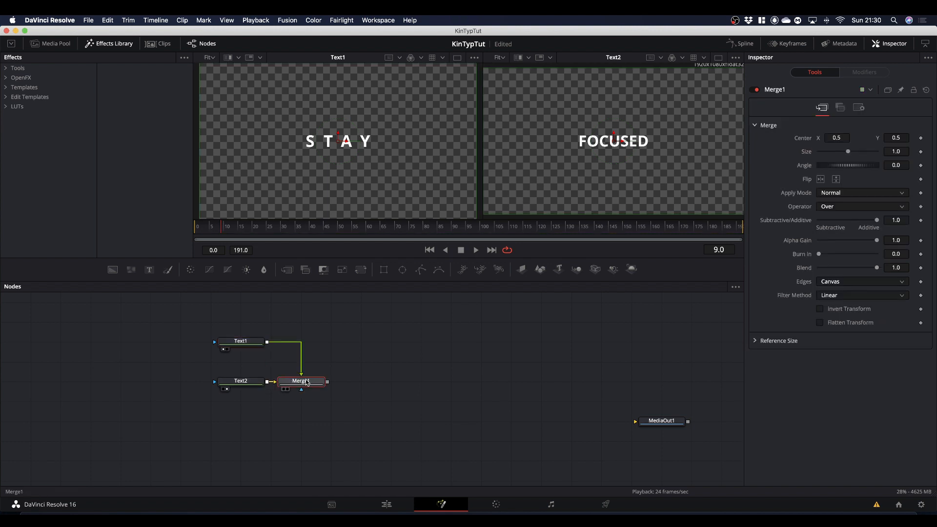
left_click(378, 187)
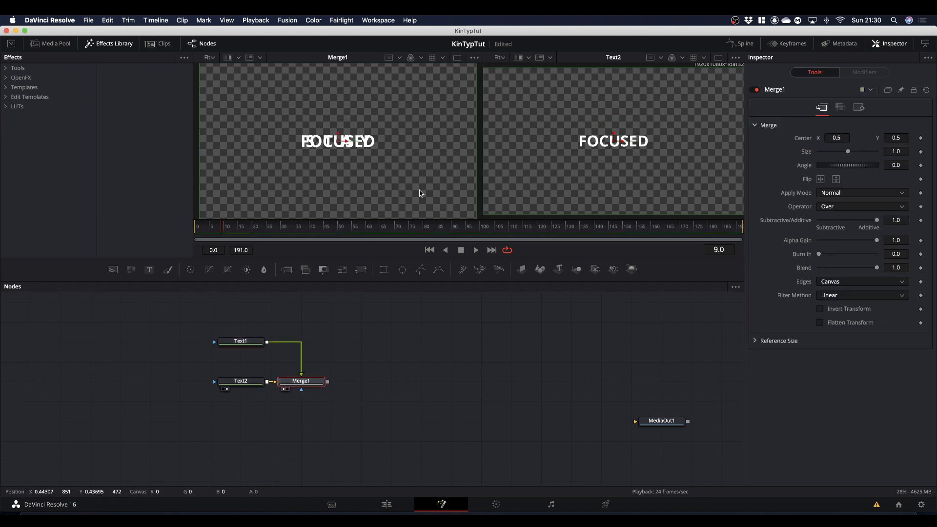
left_click(257, 343)
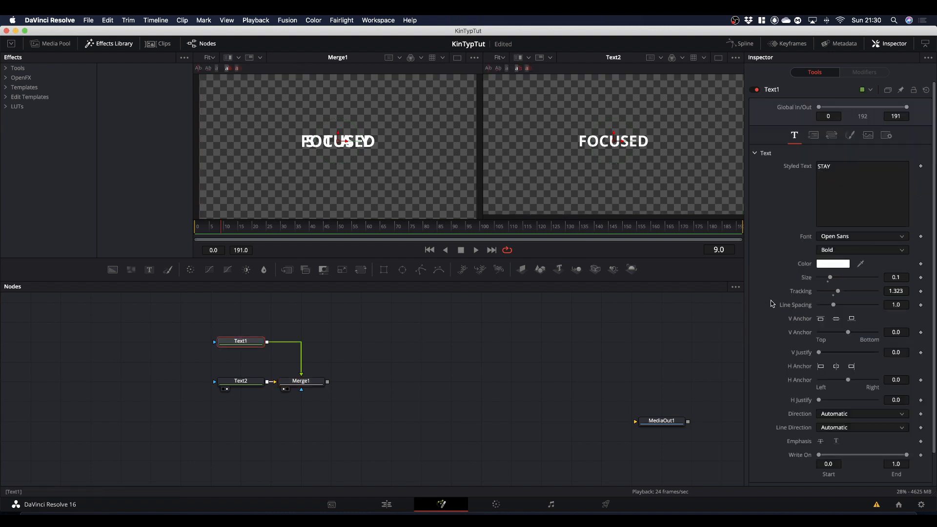
left_click(893, 291)
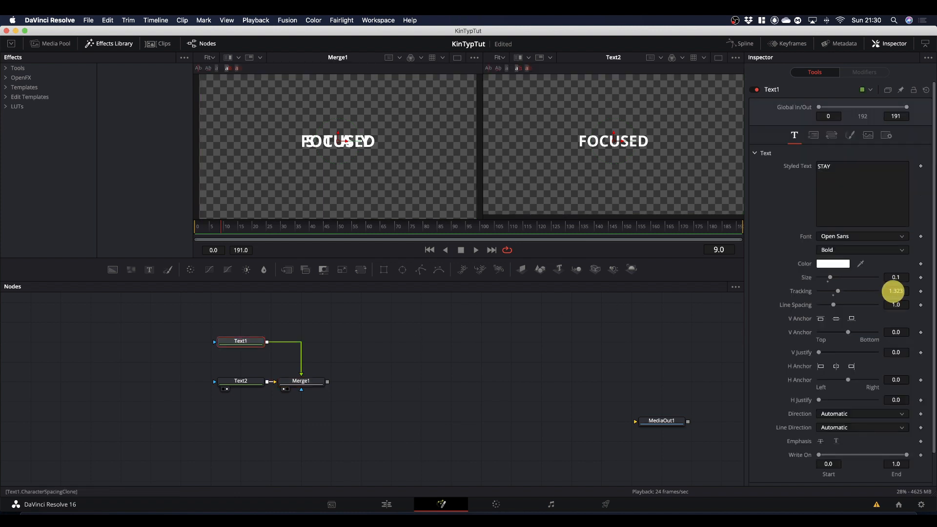
left_click_drag(893, 291, 927, 290)
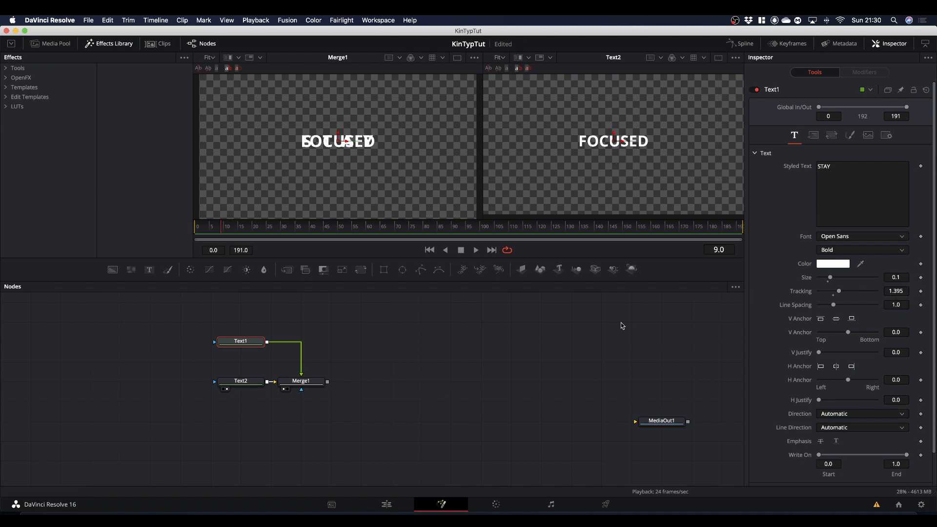
Step: Delete the Merge1 node, space Text1 and Text2 further apart, and show Text1 in the first viewer again
left_click(317, 382)
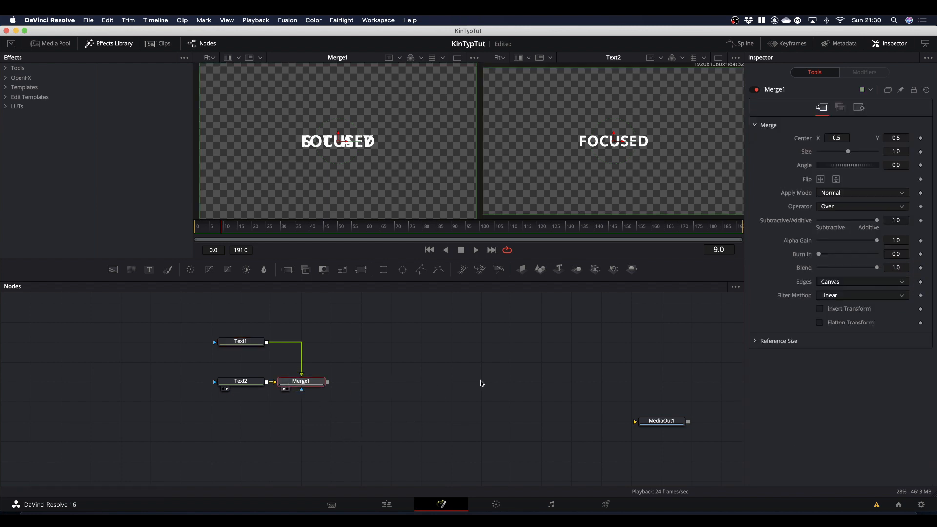
key("BackSpace")
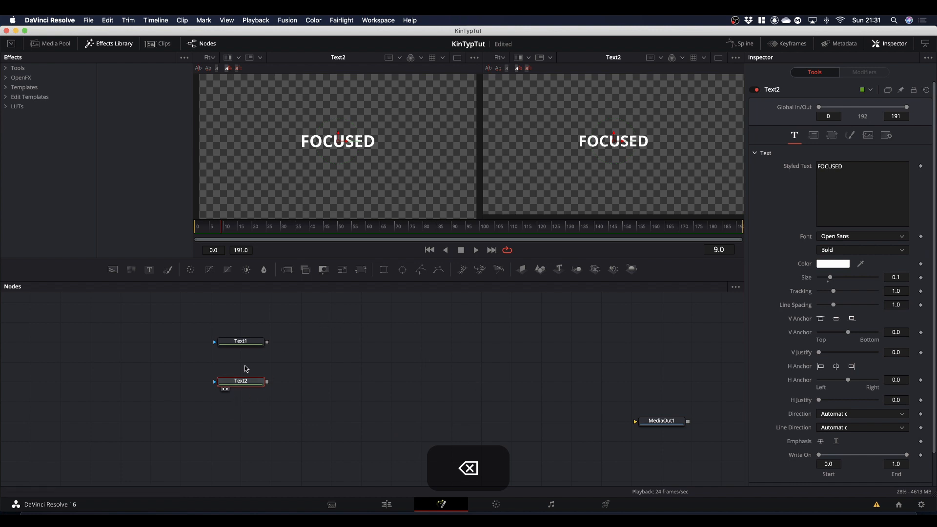
left_click_drag(235, 344, 235, 325)
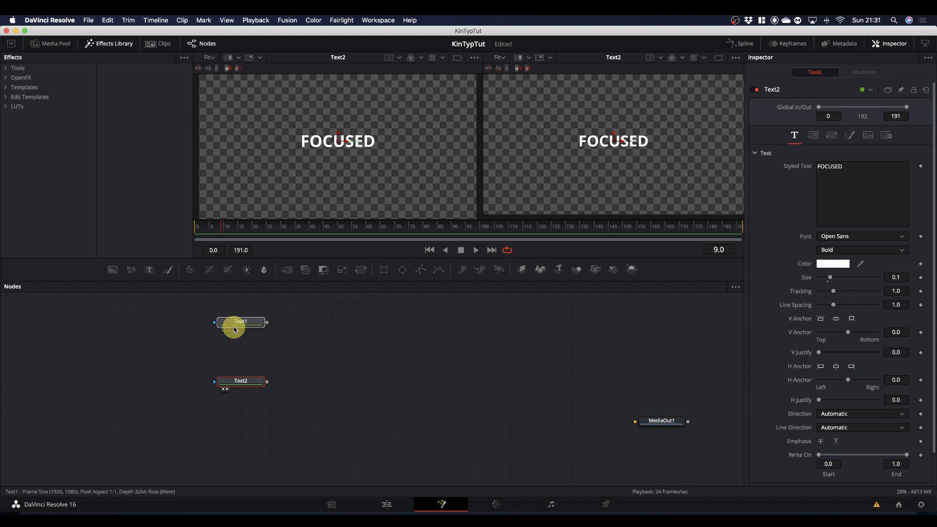
left_click_drag(244, 383, 243, 403)
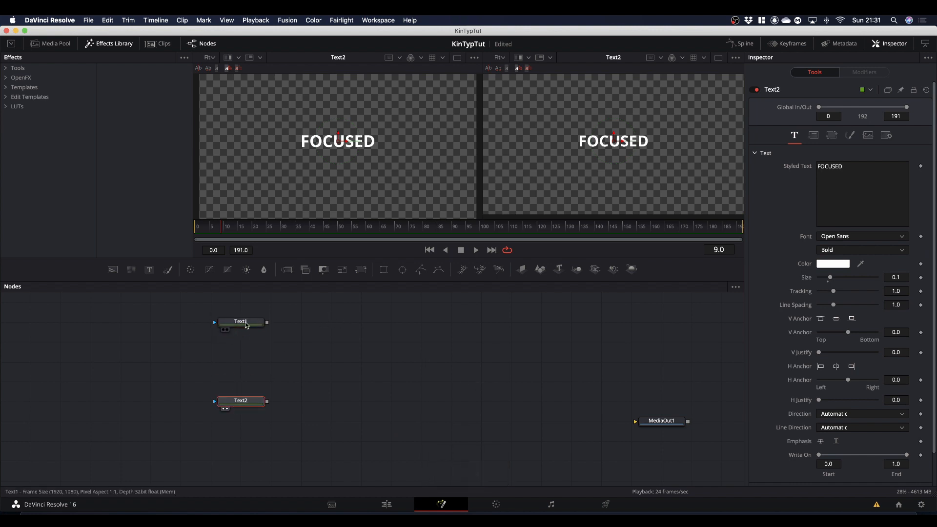
left_click_drag(246, 322, 343, 180)
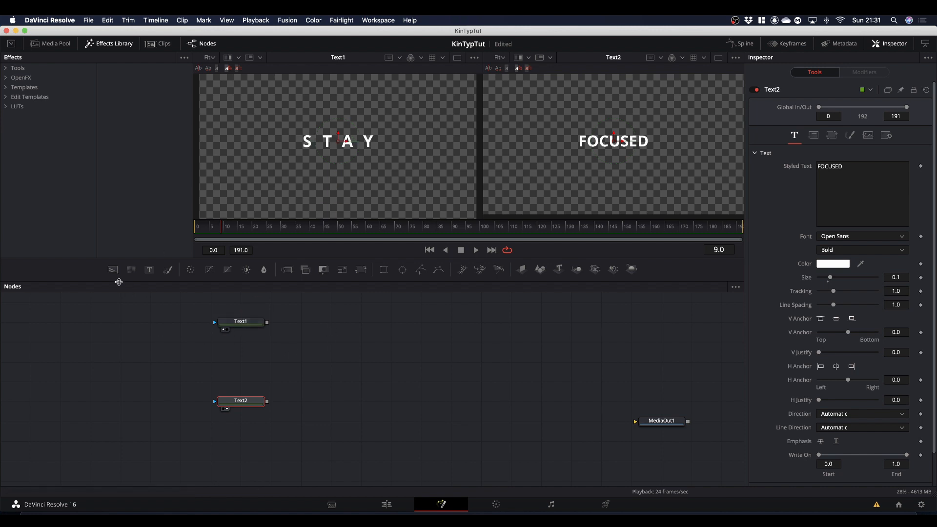
Step: Add a solid background masked by a rectangle and merge Text1 over it
left_click_drag(113, 271, 248, 351)
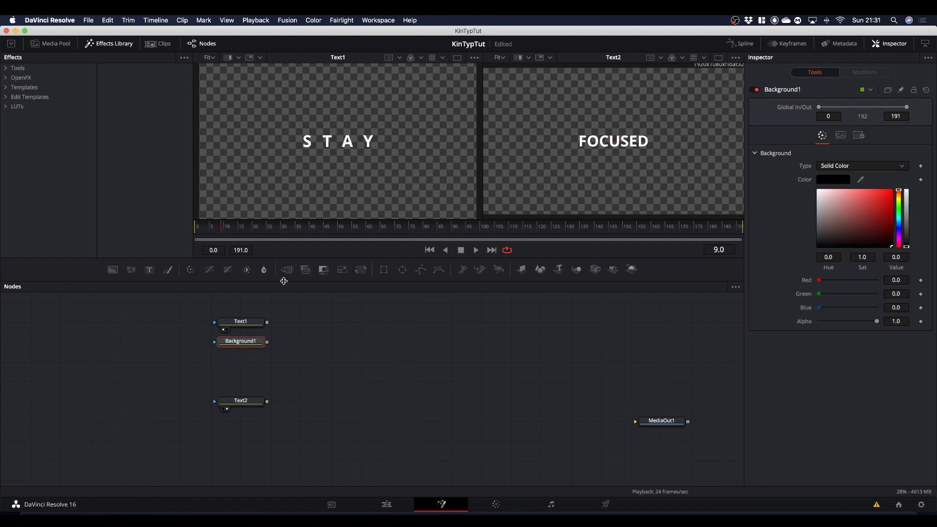
left_click_drag(385, 272, 371, 210)
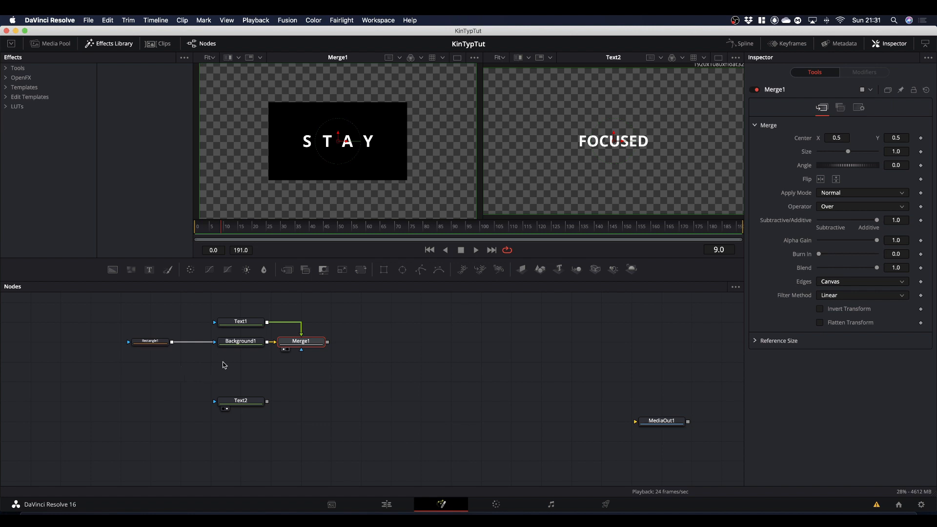
Step: Duplicate Background1 and Merge1 beneath Text2 and merge Text2 over the copied background
left_click_drag(224, 368, 325, 328)
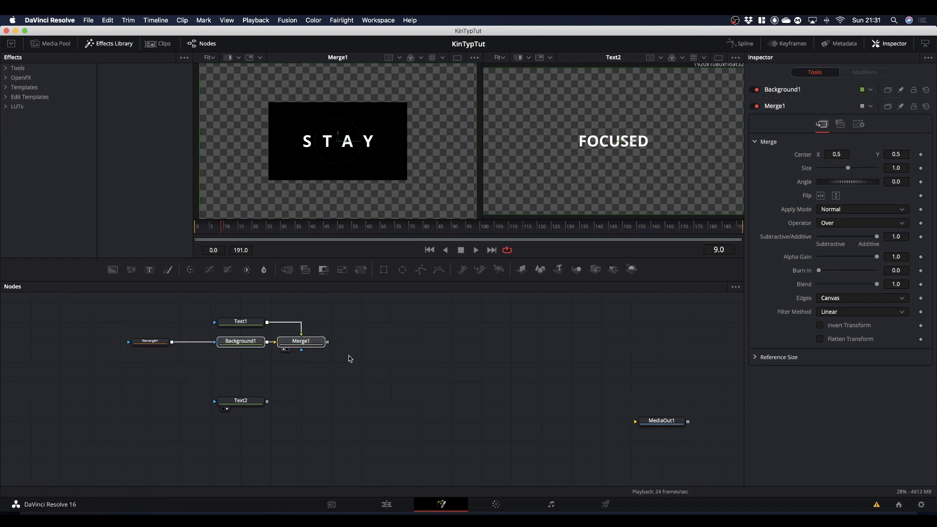
key("super+c")
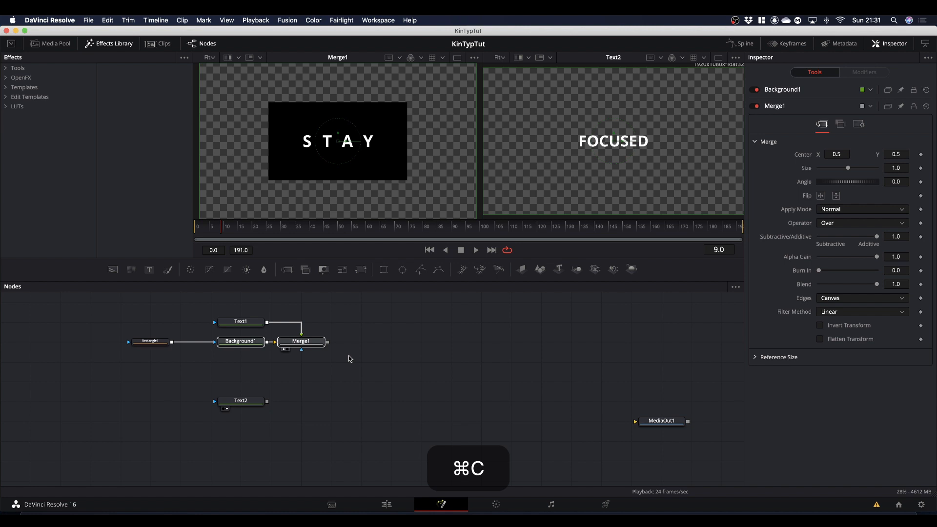
left_click(249, 437)
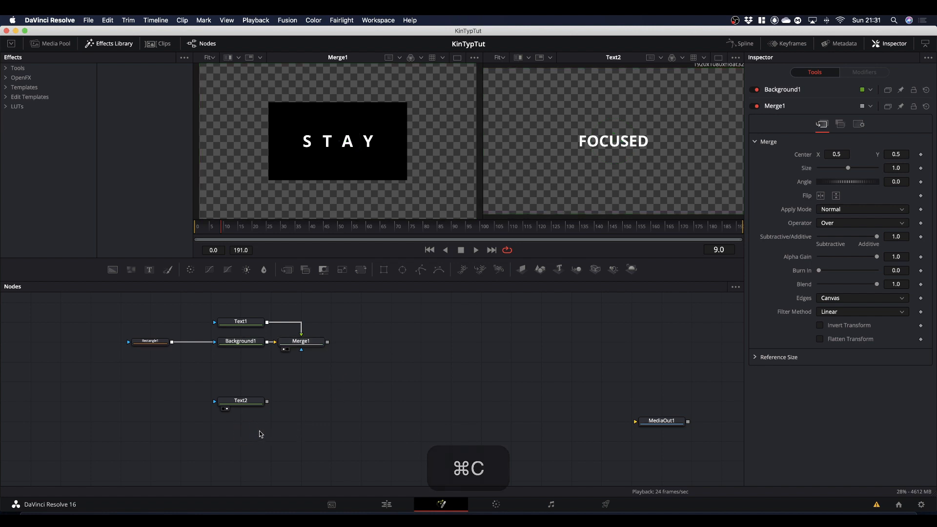
key("super+v")
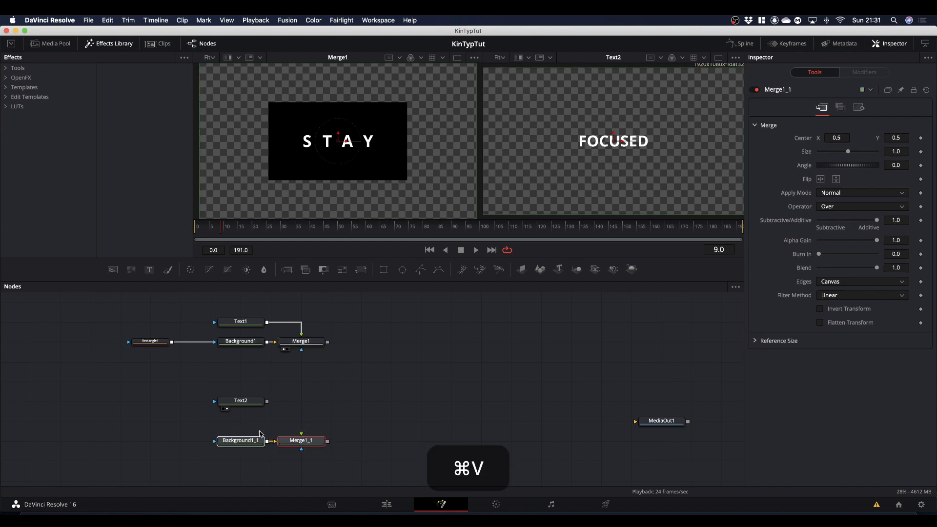
left_click_drag(252, 441, 303, 420)
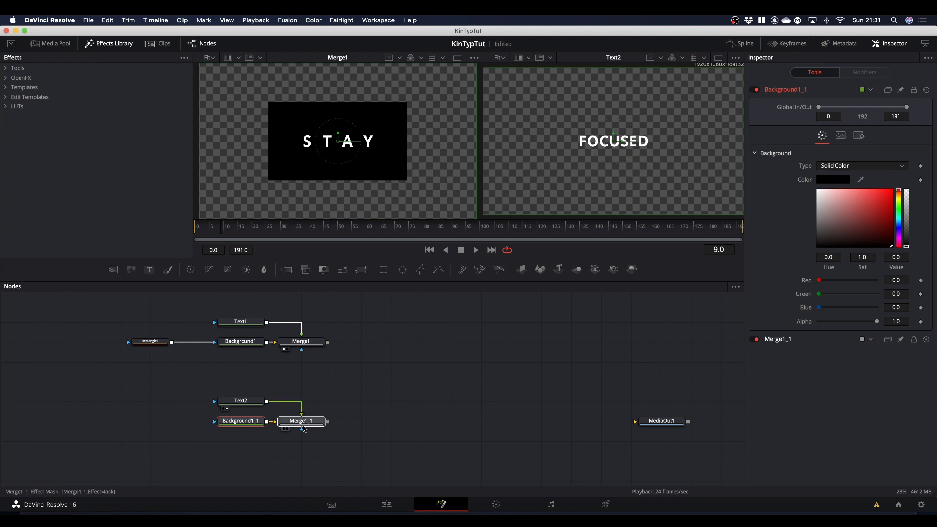
Step: Mask the copied background with Rectangle1 as well, place Rectangle1 between both branches, and show Merge1_1 in the second viewer
left_click_drag(169, 346, 216, 425)
left_click_drag(146, 363, 145, 383)
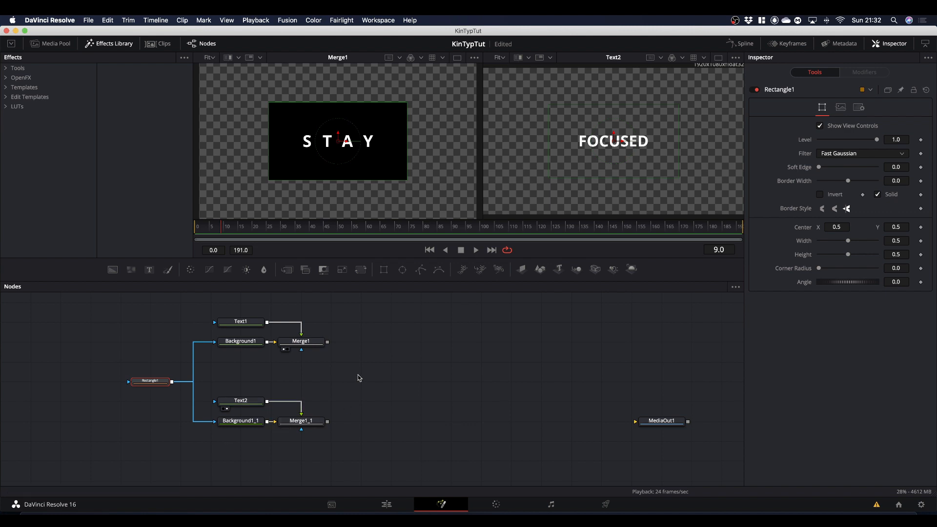
left_click_drag(317, 426, 629, 156)
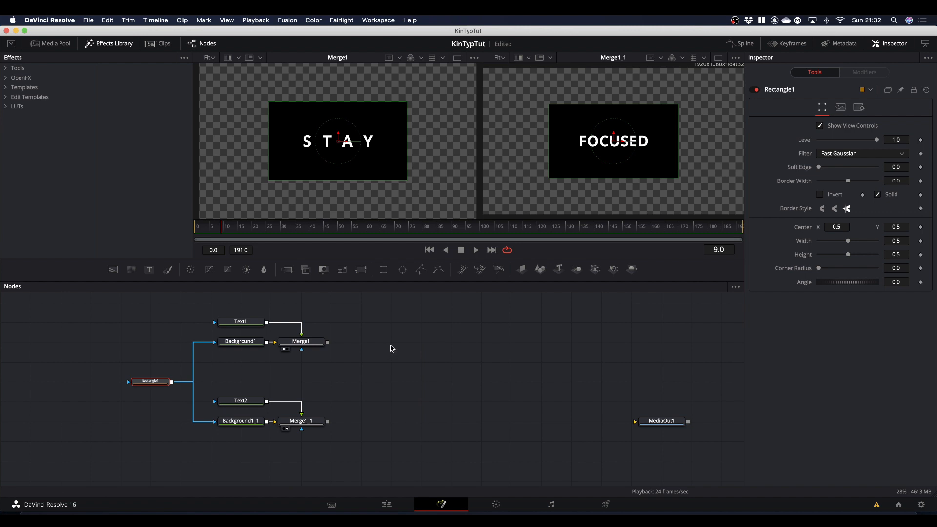
Step: Shift both text branches aside and chain a new Merge 3D and Renderer 3D into MediaOut1
left_click_drag(103, 312, 223, 421)
left_click(290, 421)
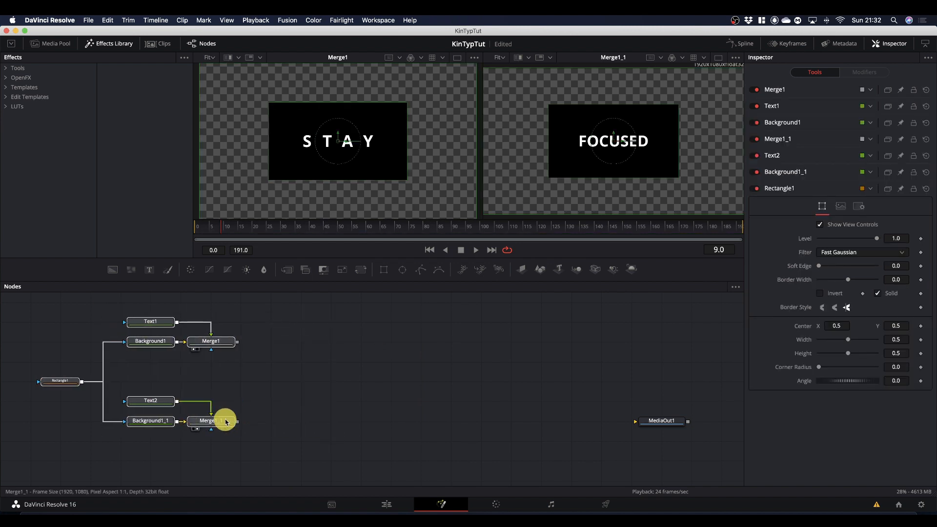
left_click(396, 366)
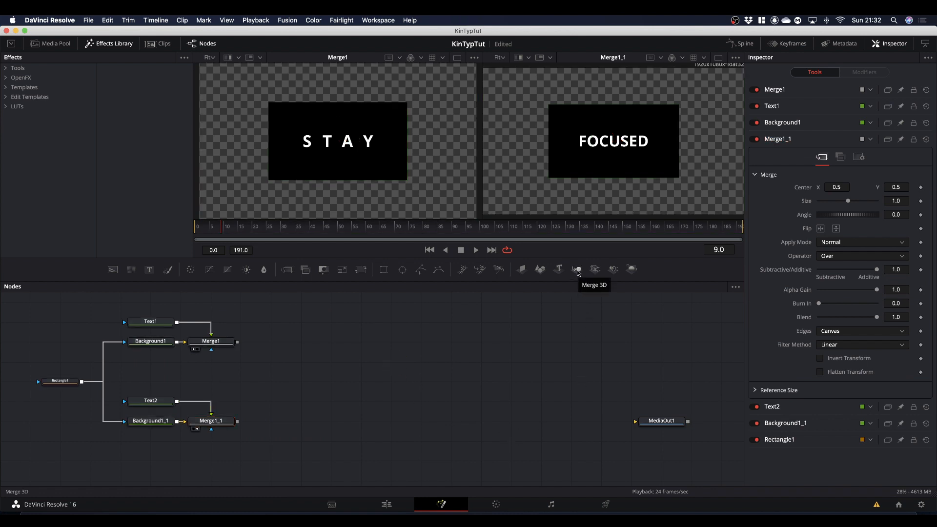
left_click_drag(577, 272, 505, 394)
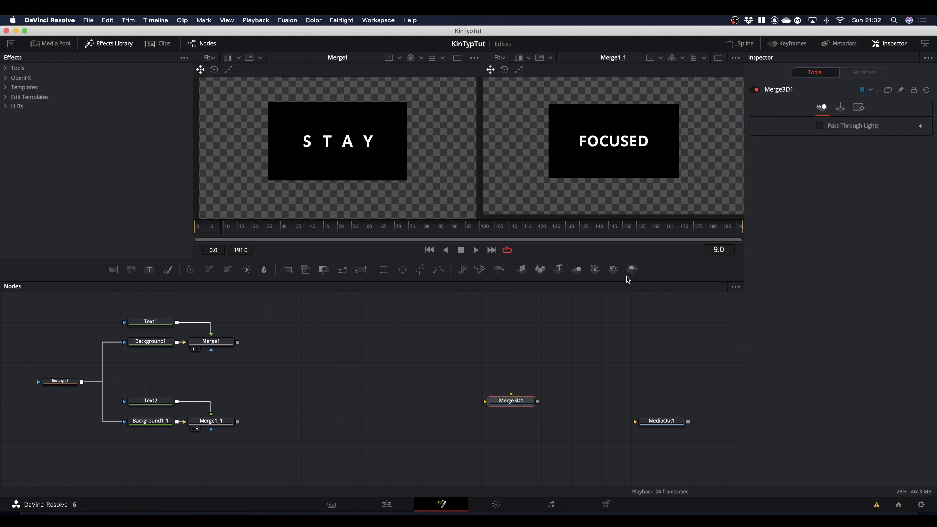
left_click_drag(631, 272, 631, 271)
left_click_drag(617, 364, 589, 409)
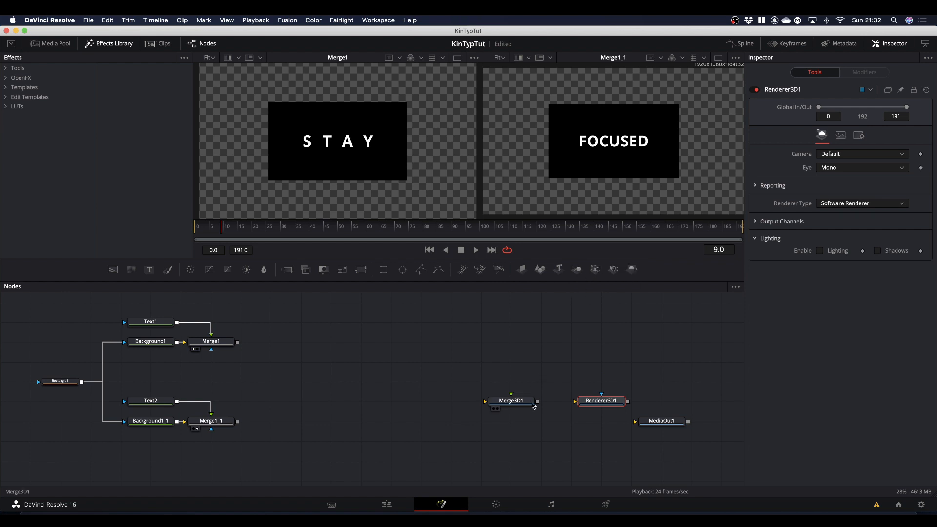
left_click_drag(537, 401, 683, 403)
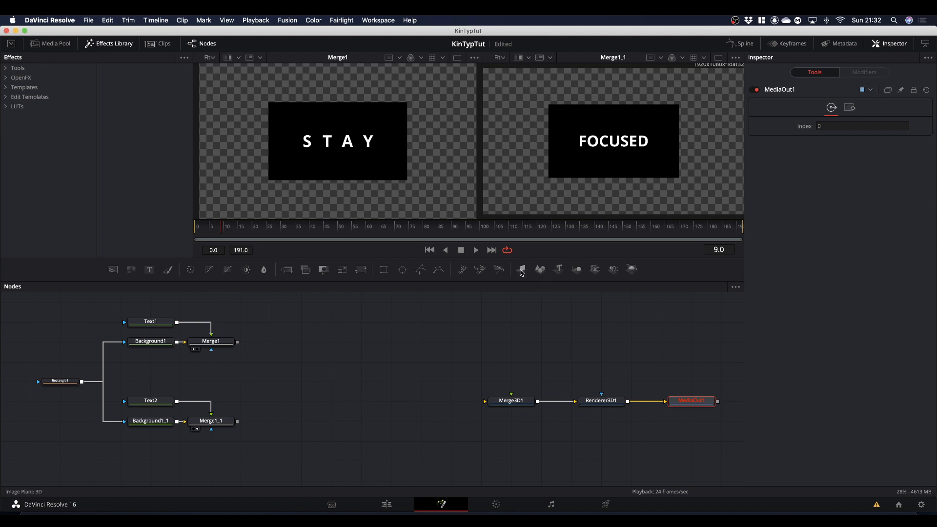
Step: Add two Image Plane 3D nodes beside the text branches and connect both to Merge3D1
left_click_drag(522, 269, 334, 344)
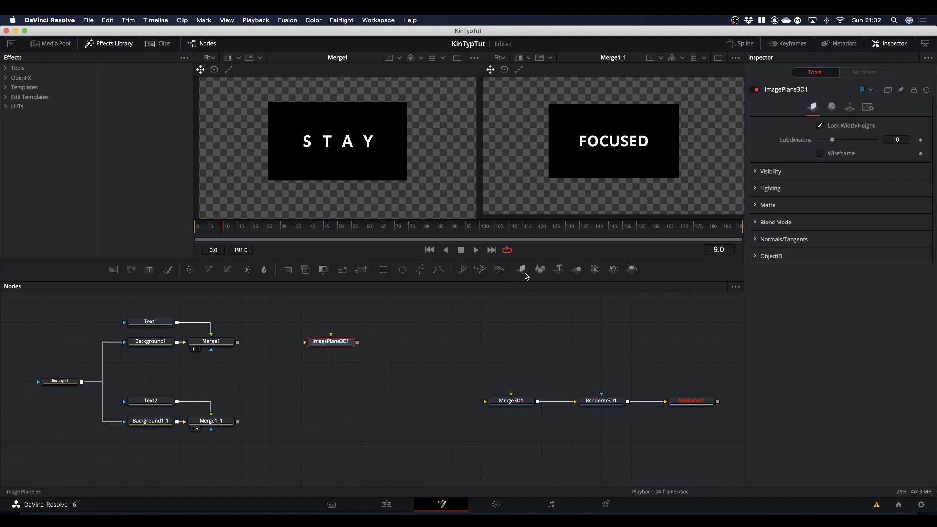
left_click_drag(523, 271, 344, 384)
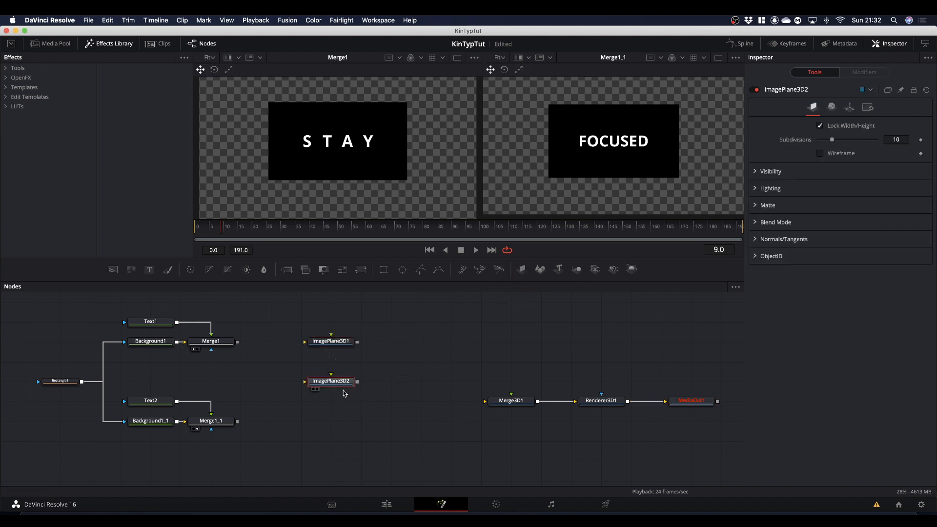
left_click_drag(324, 324, 373, 389)
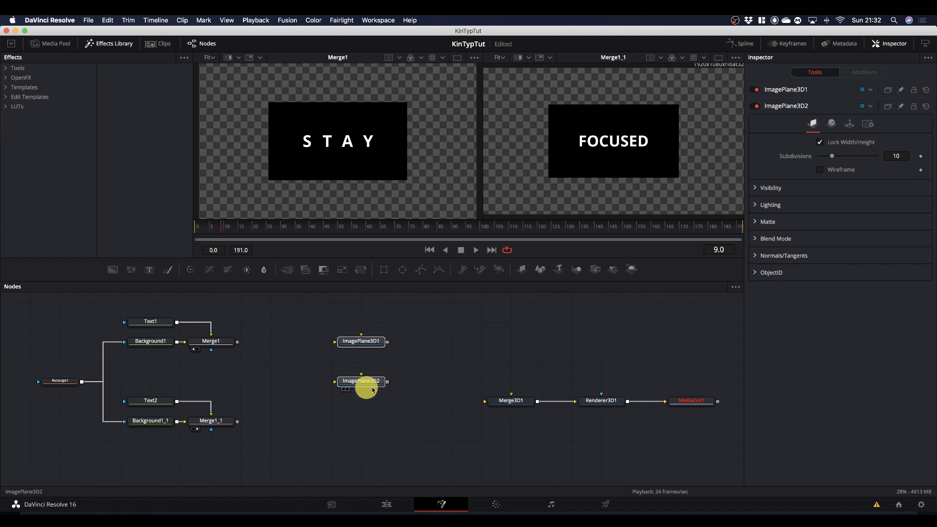
left_click(422, 341)
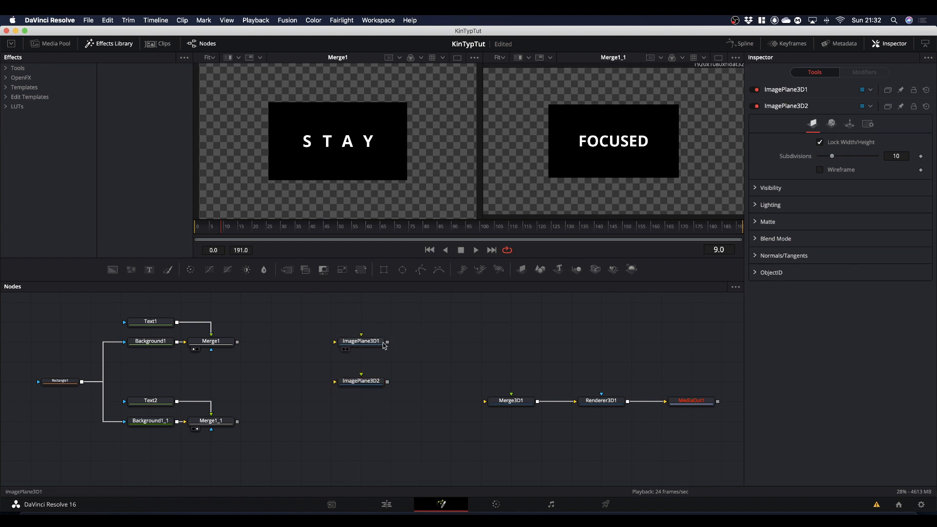
left_click_drag(387, 342, 508, 400)
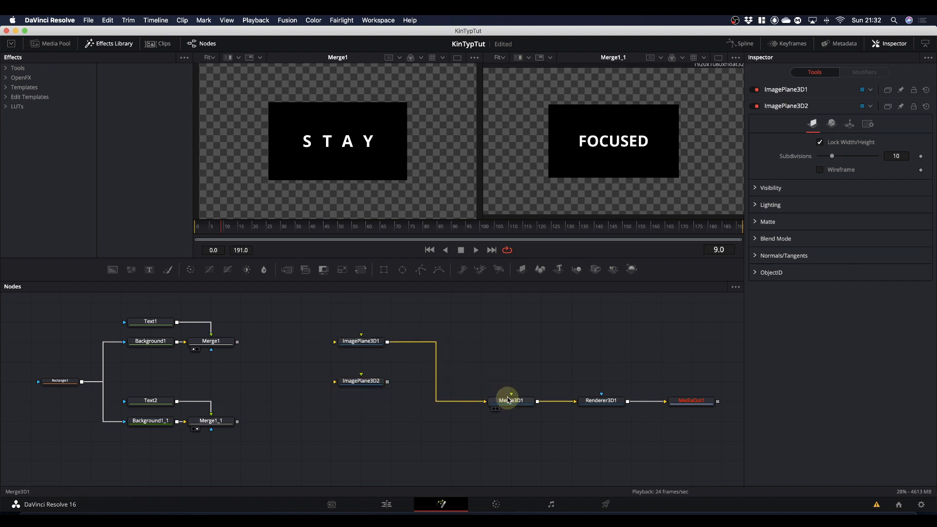
left_click_drag(387, 381, 503, 403)
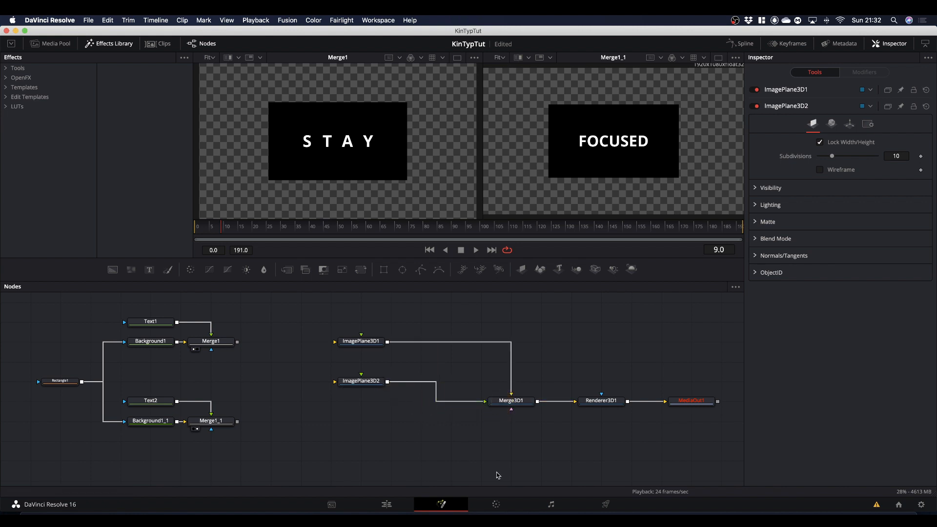
Step: Show Merge3D1 in the first viewer and feed Merge1 into ImagePlane3D1 and Merge1_1 into ImagePlane3D2
left_click_drag(503, 402, 385, 150)
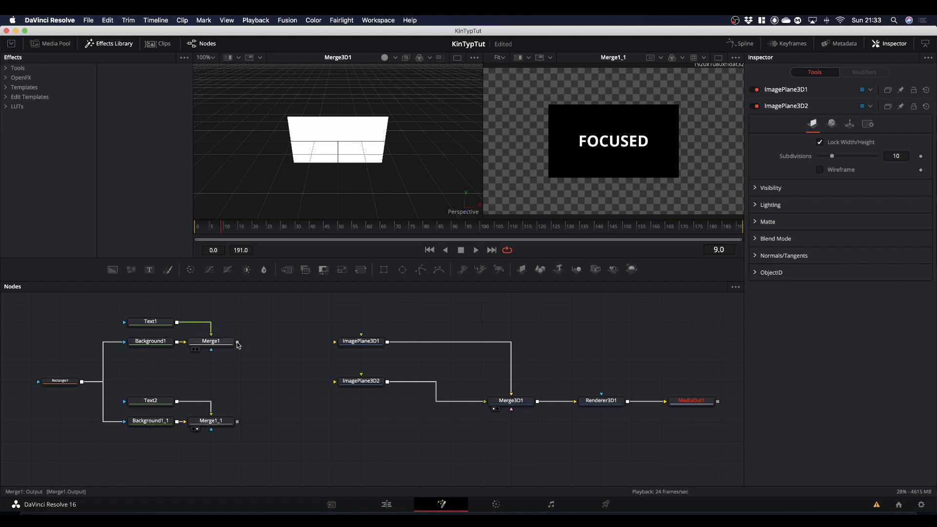
left_click_drag(238, 345, 362, 336)
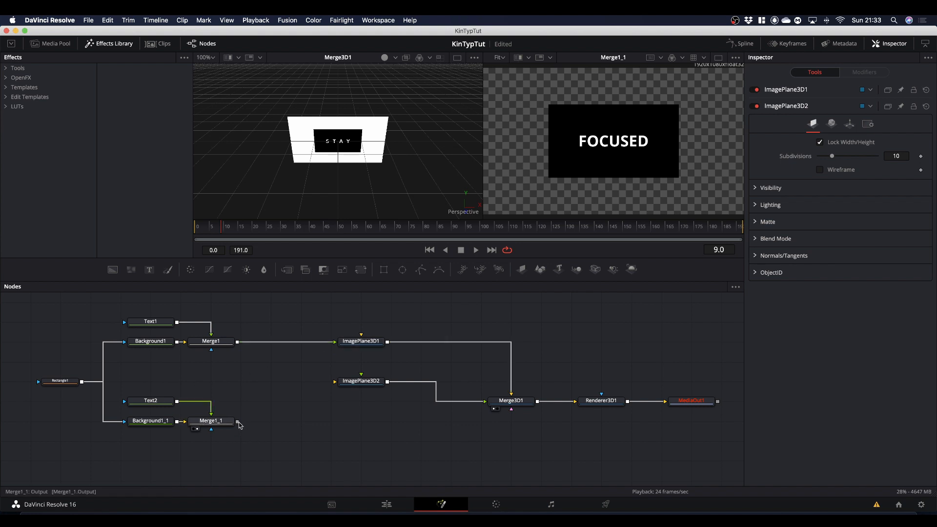
left_click_drag(238, 423, 361, 380)
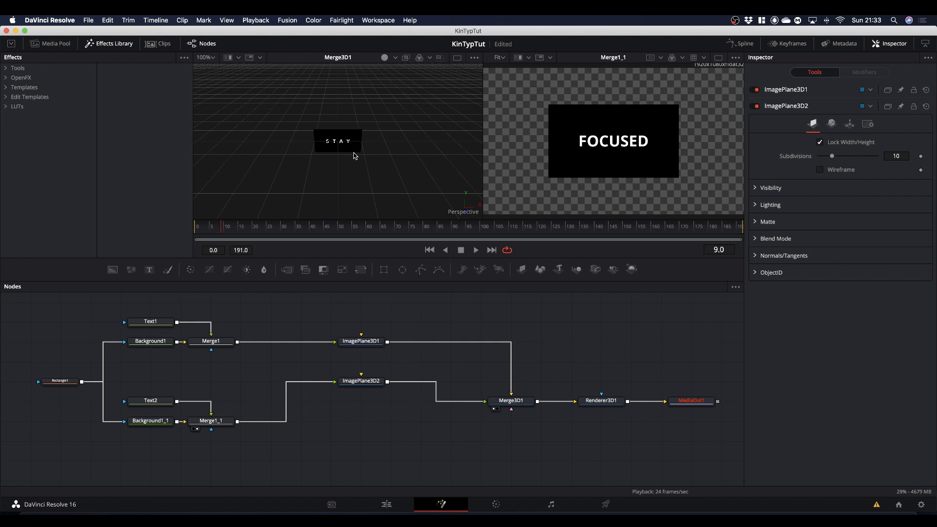
Step: Raise ImagePlane3D2 along its vertical axis so FOCUSED sits just above the STAY plane
mouse_move(368, 163)
left_mouse_down()
mouse_move(366, 154)
mouse_move(382, 159)
left_mouse_up()
scroll(383, 160, "down", 2)
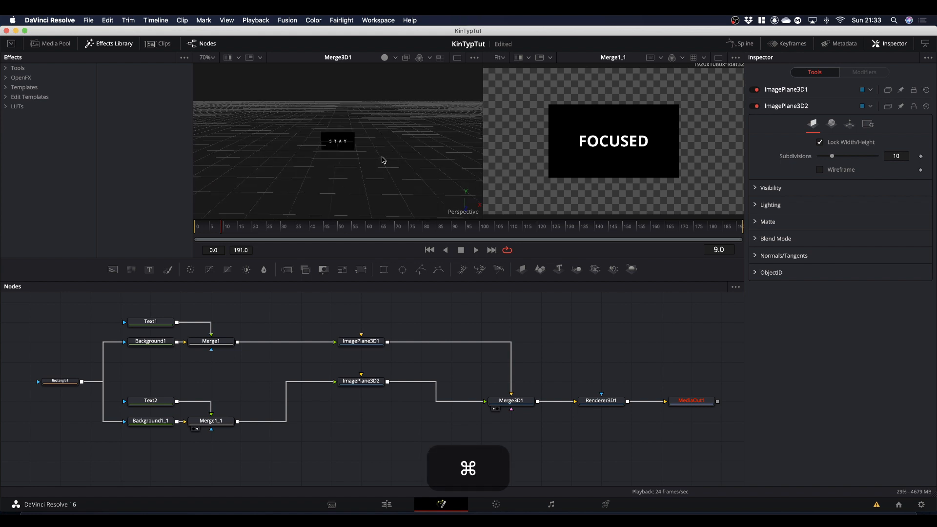
scroll(383, 160, "up", 7)
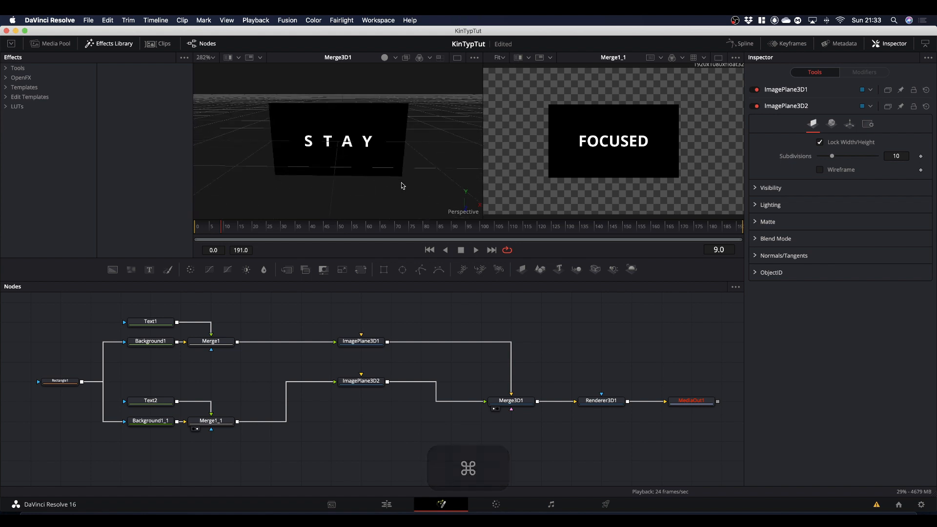
left_click_drag(408, 184, 320, 186)
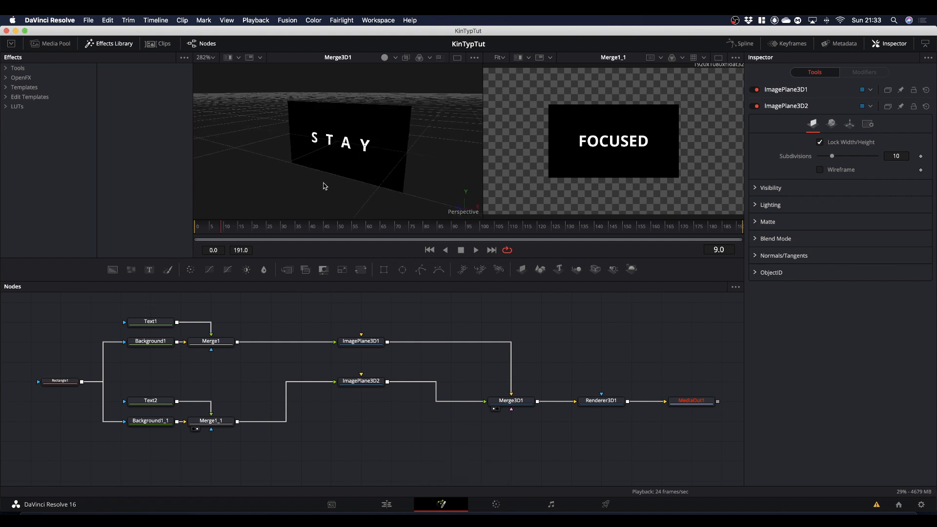
scroll(341, 187, "down", 5)
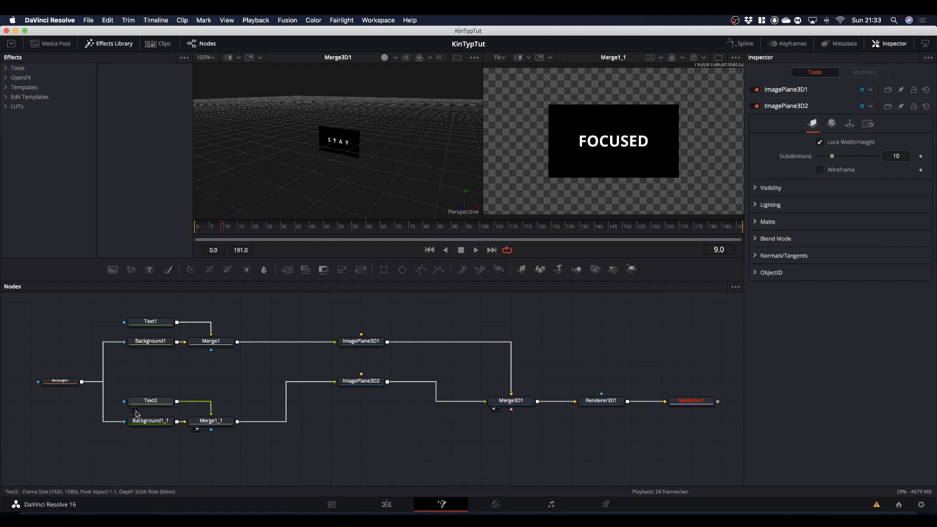
left_click(367, 382)
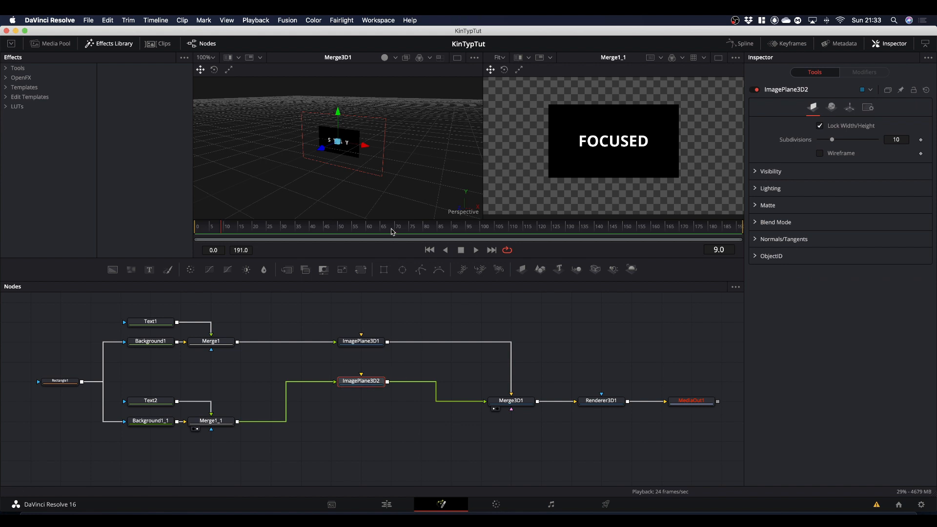
left_click_drag(338, 113, 340, 82)
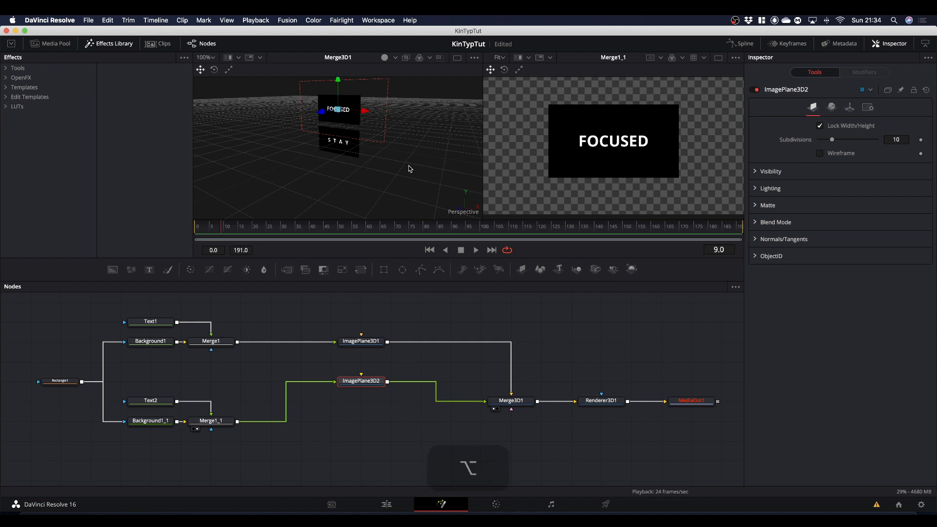
Step: Enable back-face culling in the visibility settings of both ImagePlane3D1 and ImagePlane3D2
left_click_drag(408, 167, 331, 120)
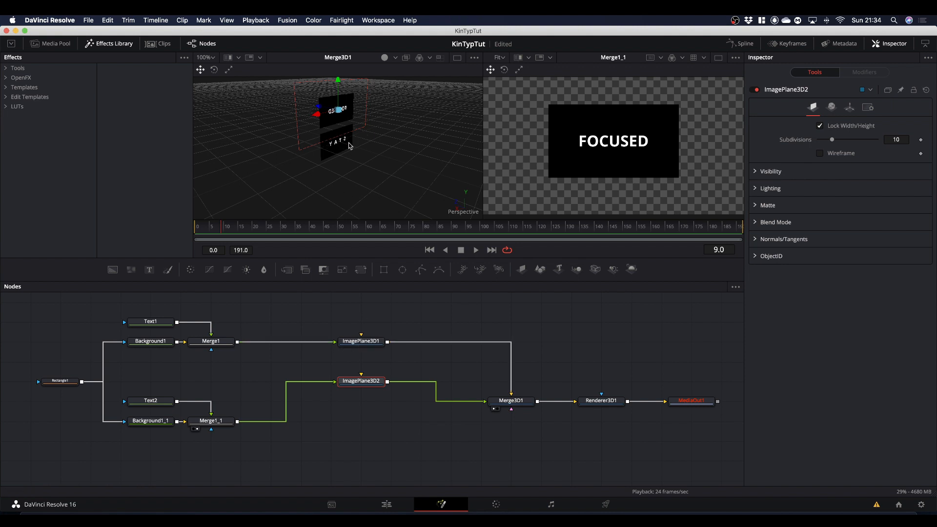
left_click(370, 341)
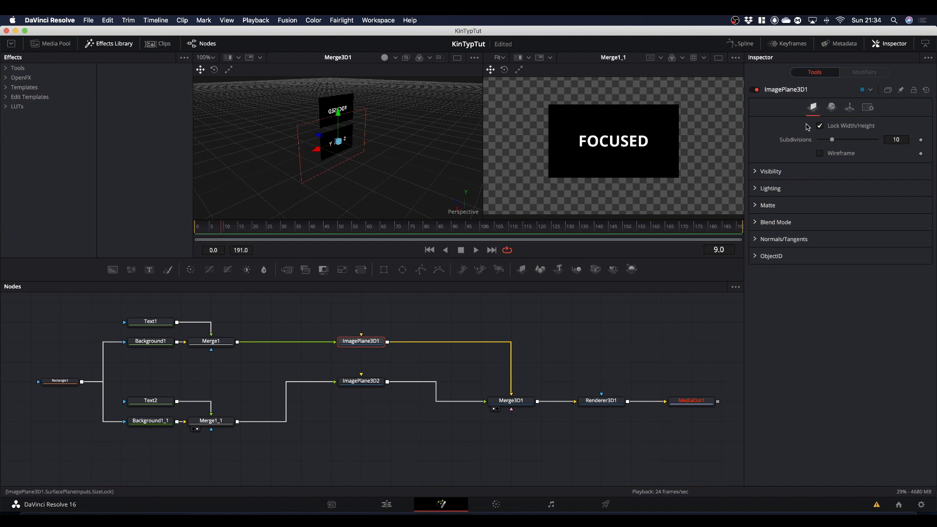
left_click(758, 173)
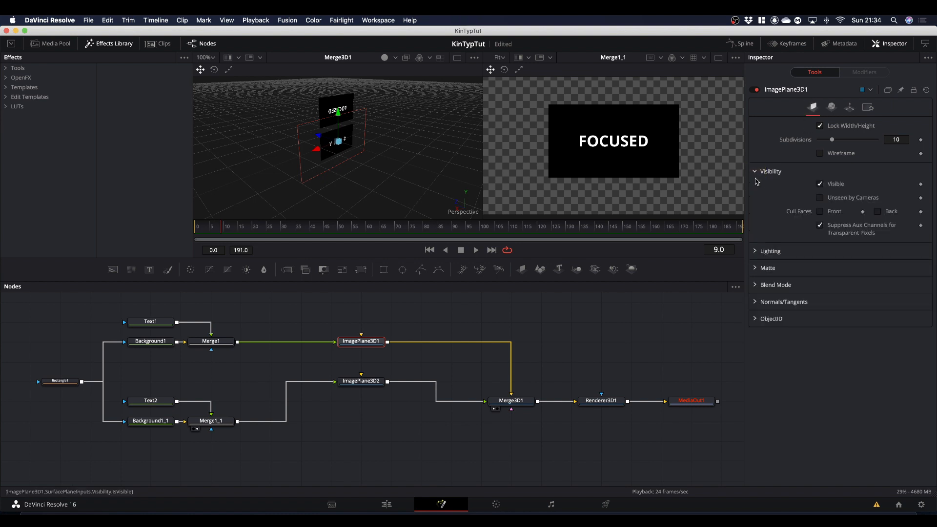
left_click(878, 212)
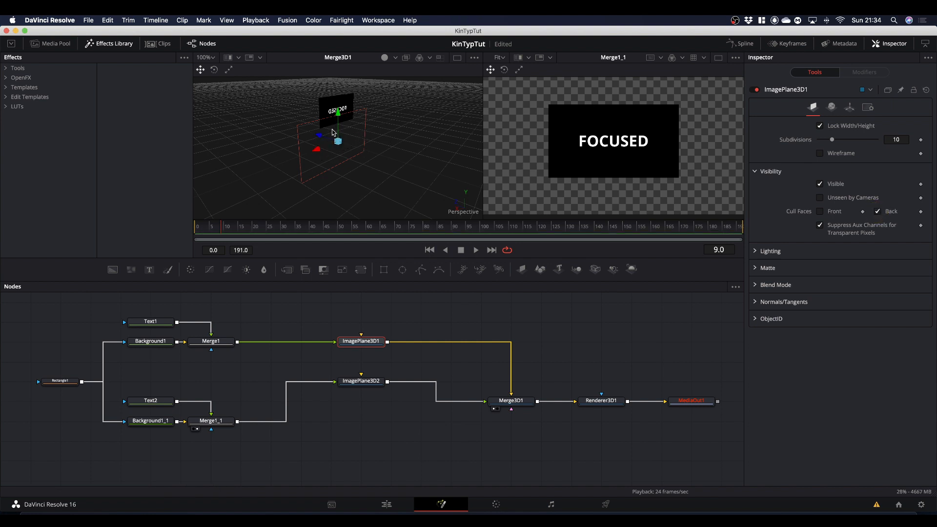
left_click(366, 382)
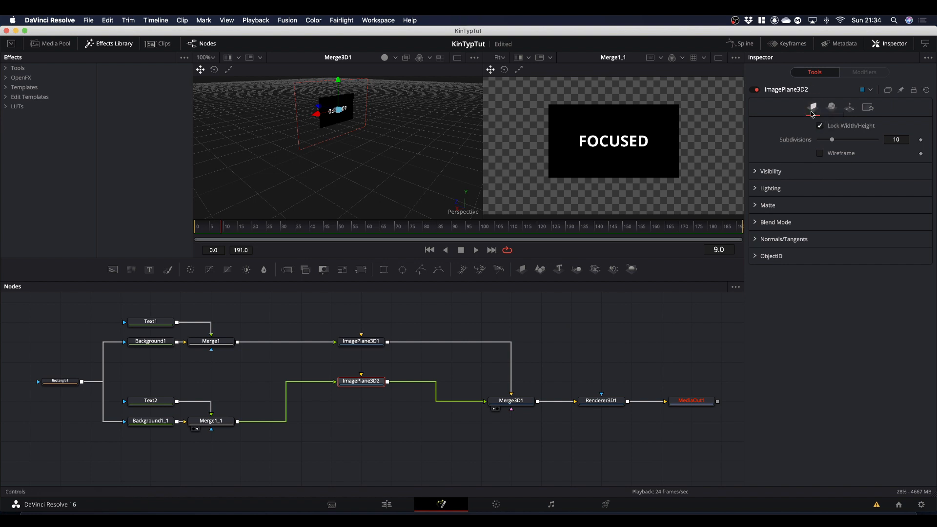
left_click(764, 172)
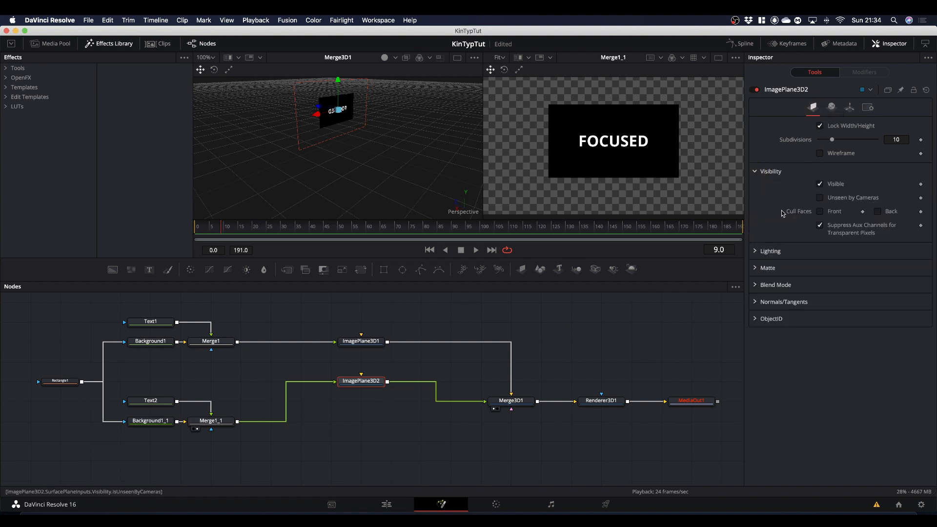
left_click(879, 212)
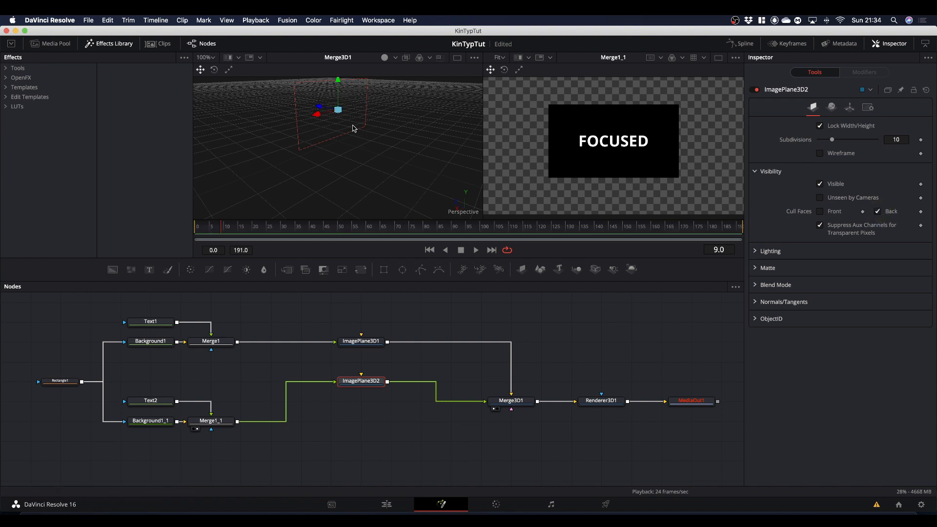
key("alt")
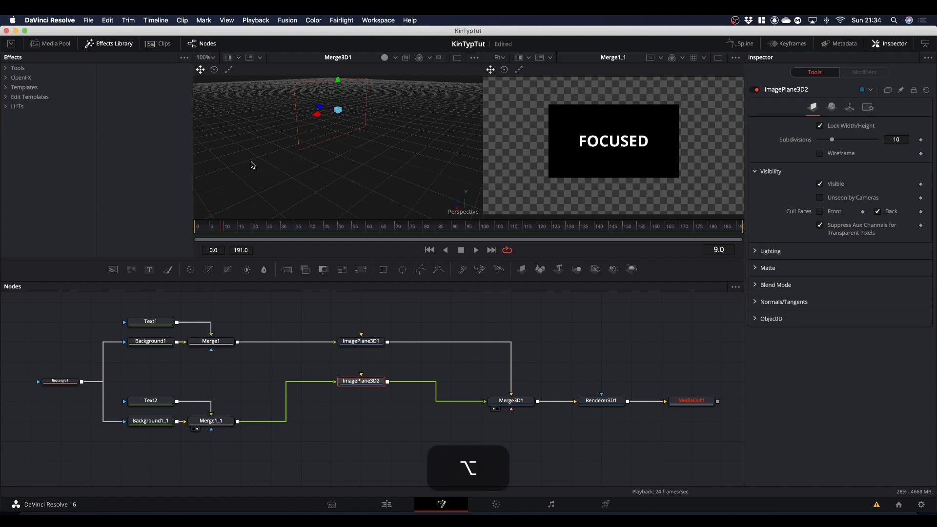
Step: Set the X rotation of ImagePlane3D2 to -180 in its transform settings
left_click_drag(252, 165, 371, 160)
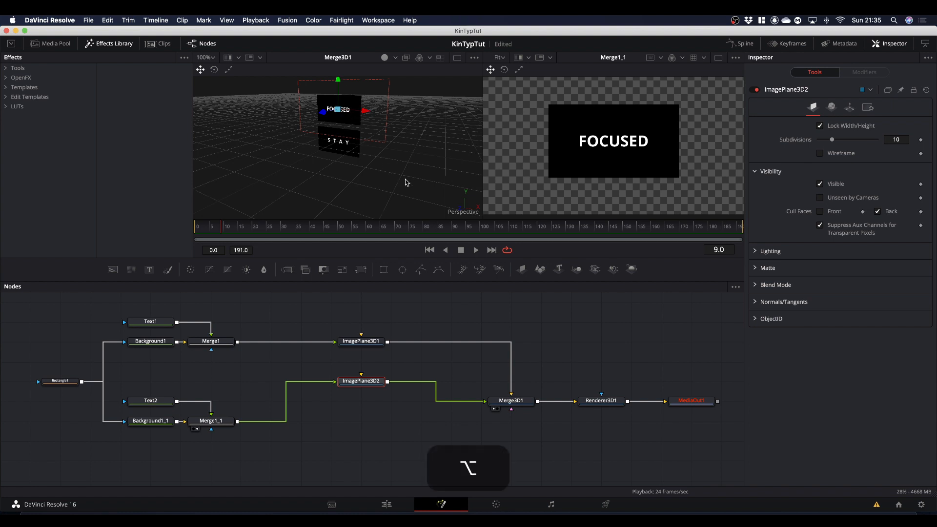
left_click_drag(404, 181, 354, 180)
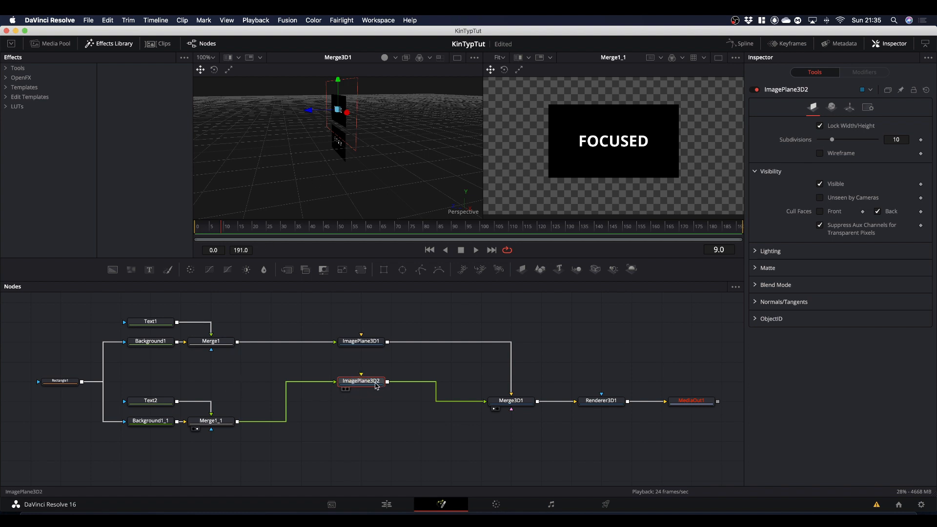
left_click(850, 108)
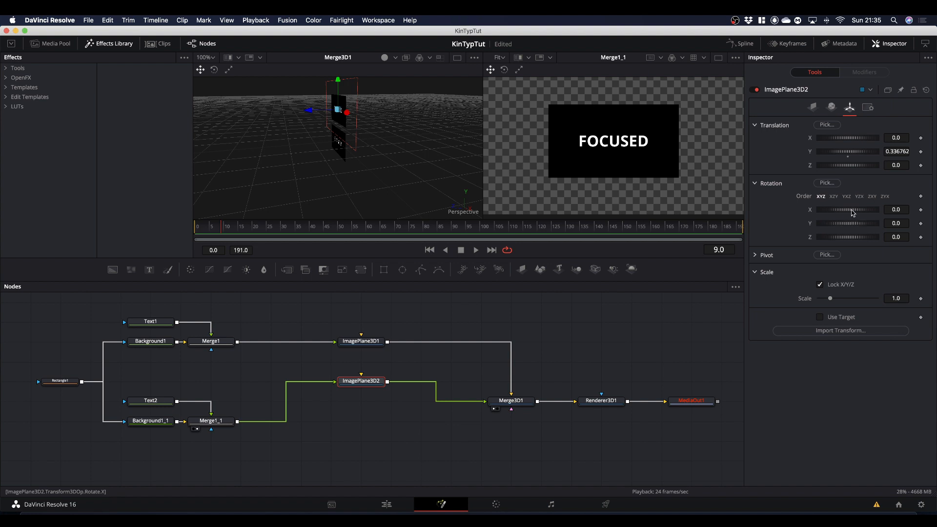
left_click_drag(853, 213, 843, 213)
left_click(895, 209)
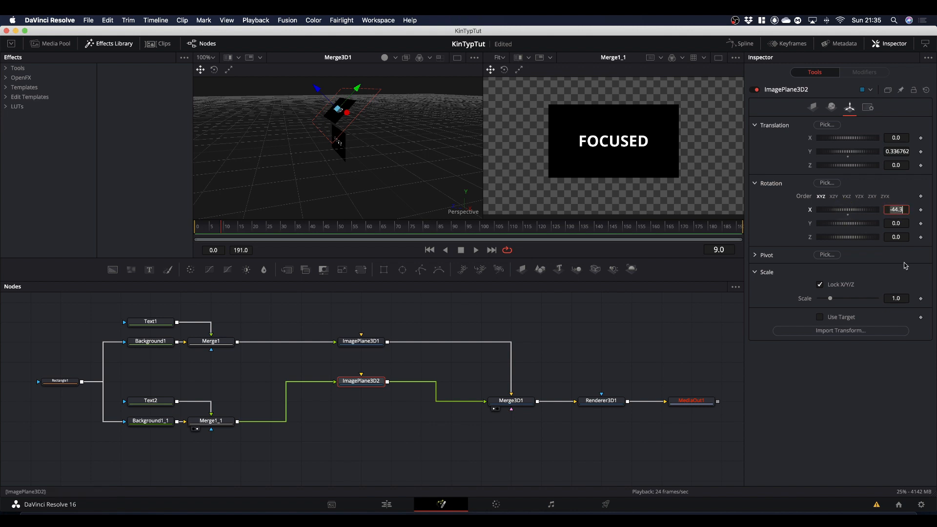
type("-180")
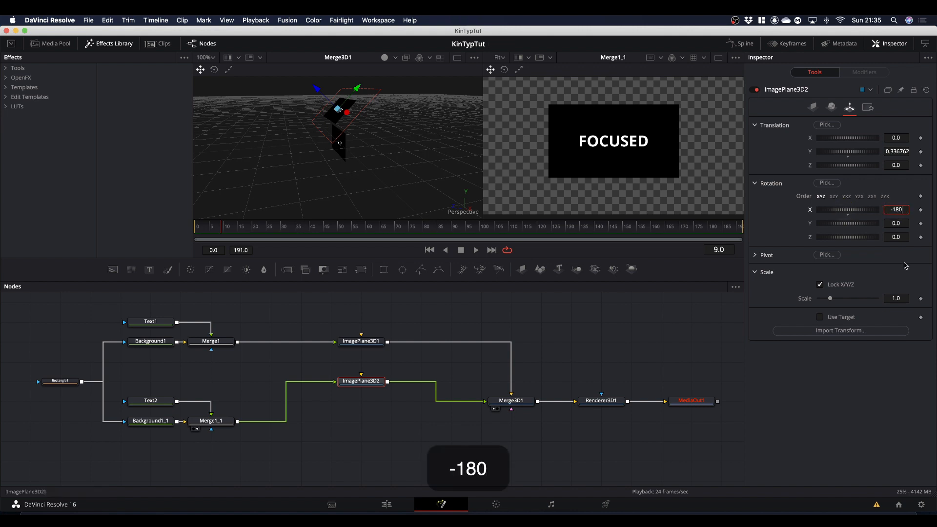
key("Return")
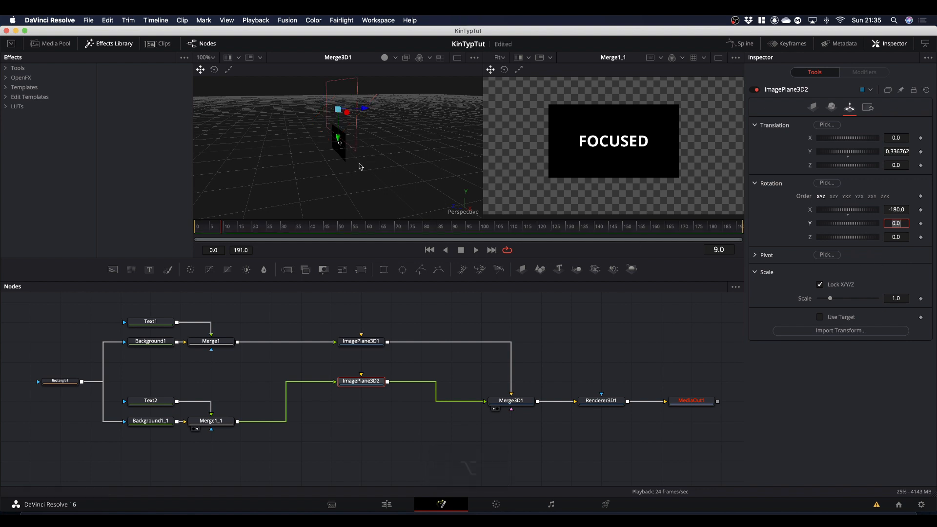
Step: Reset ImagePlane3D2's Y translation to 0.0 so the FOCUSED plane sits back to back with the STAY plane
key("alt")
left_click_drag(345, 178, 385, 162)
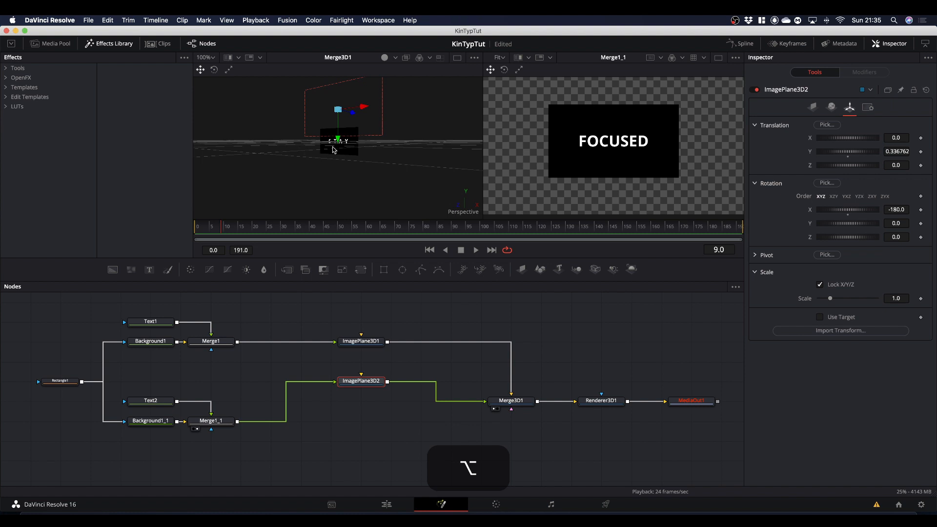
left_click_drag(411, 173, 400, 191)
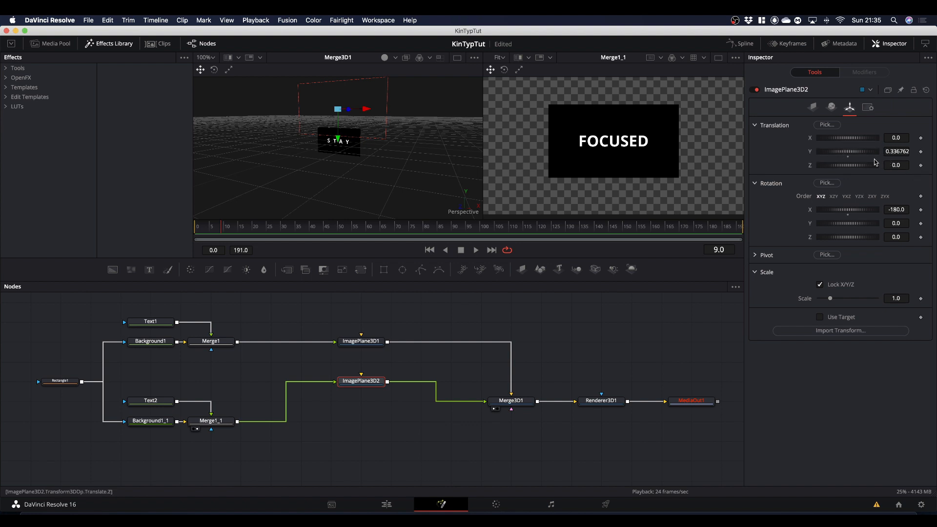
double_click(848, 156)
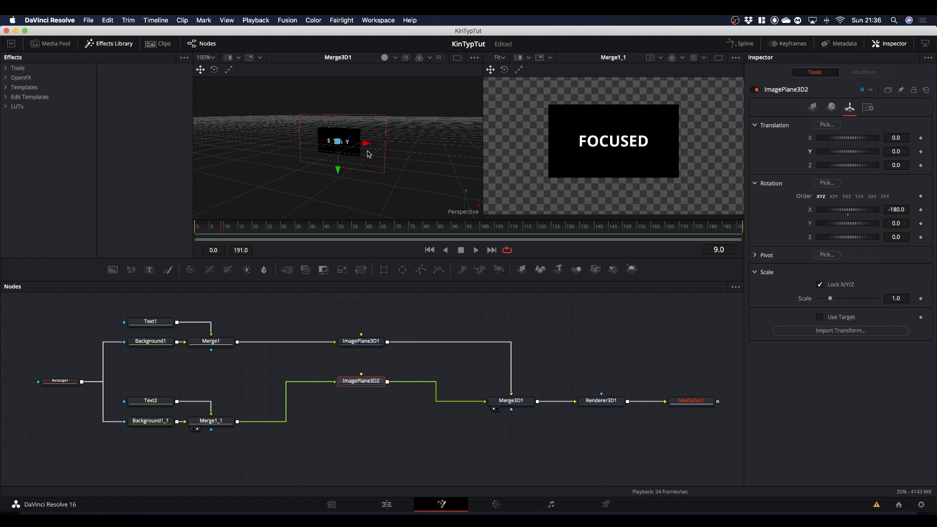
key("alt")
mouse_move(397, 185)
left_mouse_down()
mouse_move(261, 188)
mouse_move(420, 182)
mouse_move(399, 182)
left_mouse_up()
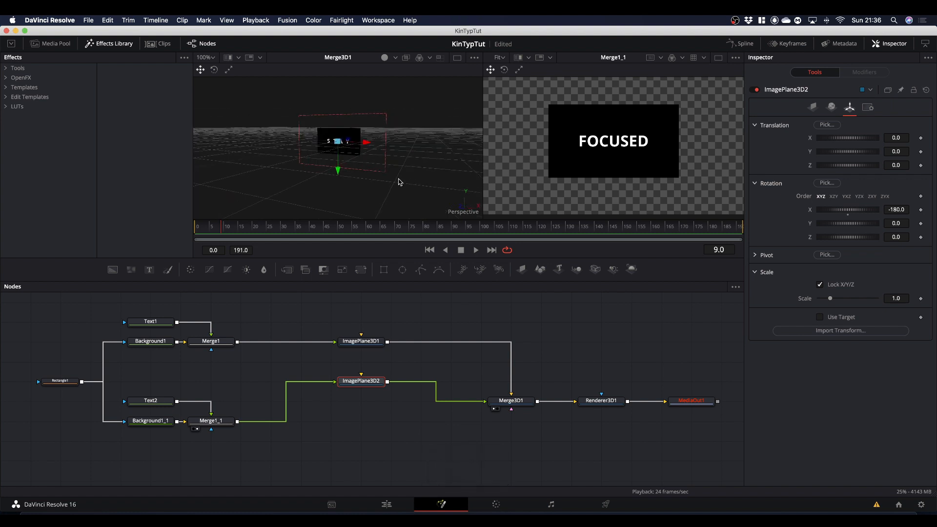
scroll(363, 182, "up", 2)
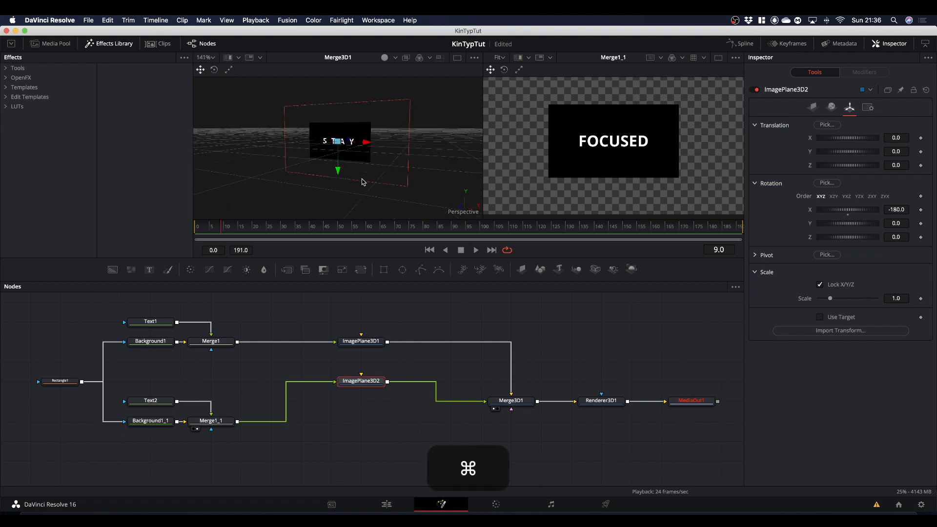
scroll(362, 183, "up", 2)
left_click_drag(372, 180, 364, 184)
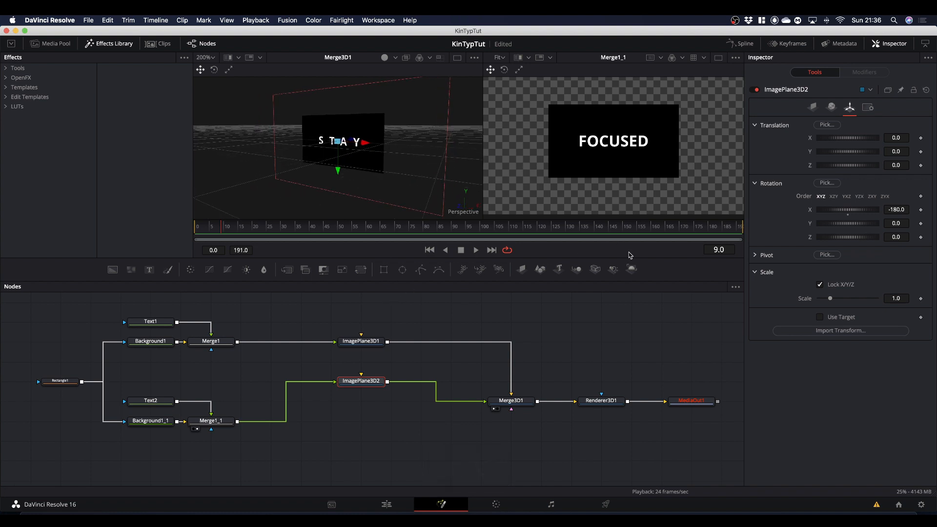
Step: Show MediaOut1 in the second viewer and enlarge the view until the STAY plane nearly fills it
left_click_drag(694, 404, 639, 176)
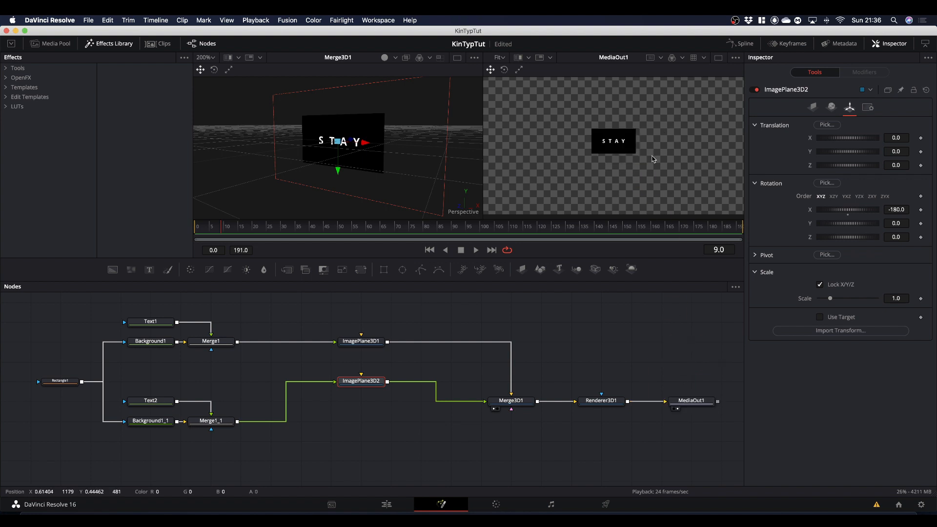
scroll(653, 157, "up", 2)
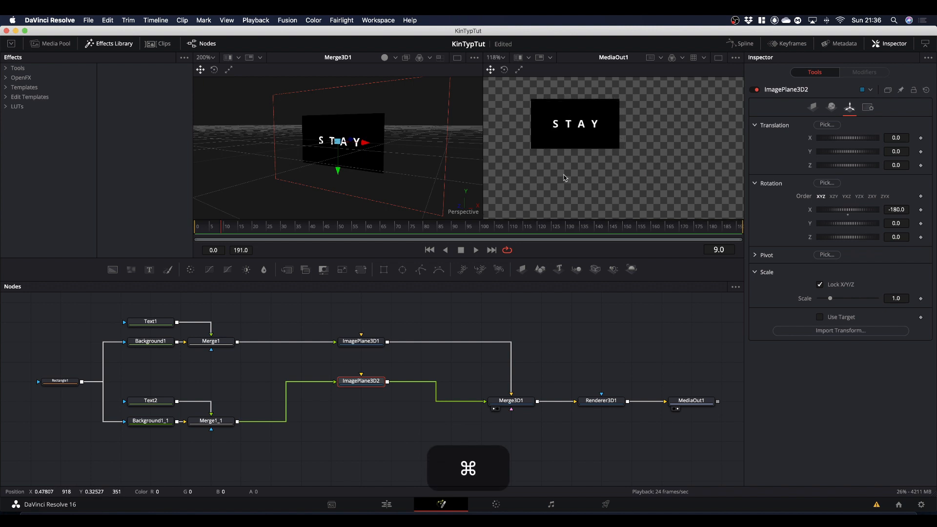
scroll(562, 178, "up", 2)
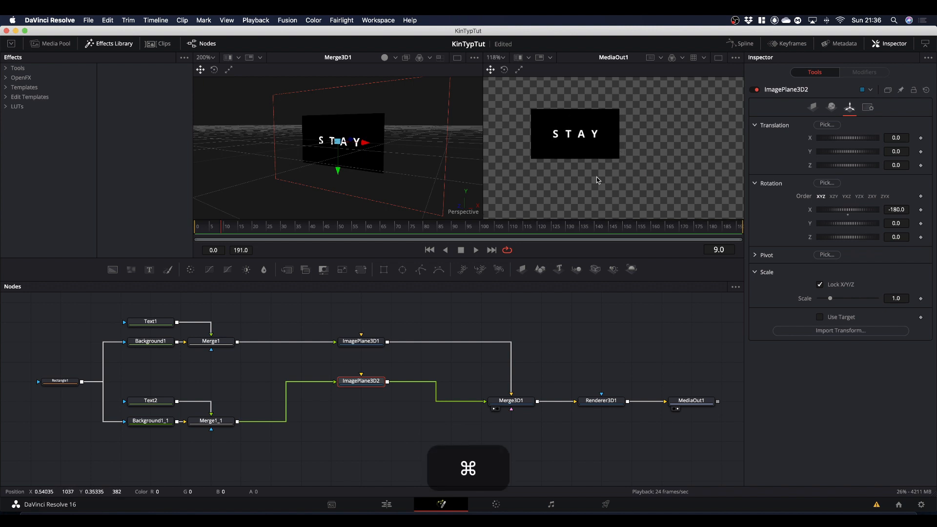
scroll(576, 186, "up", 4)
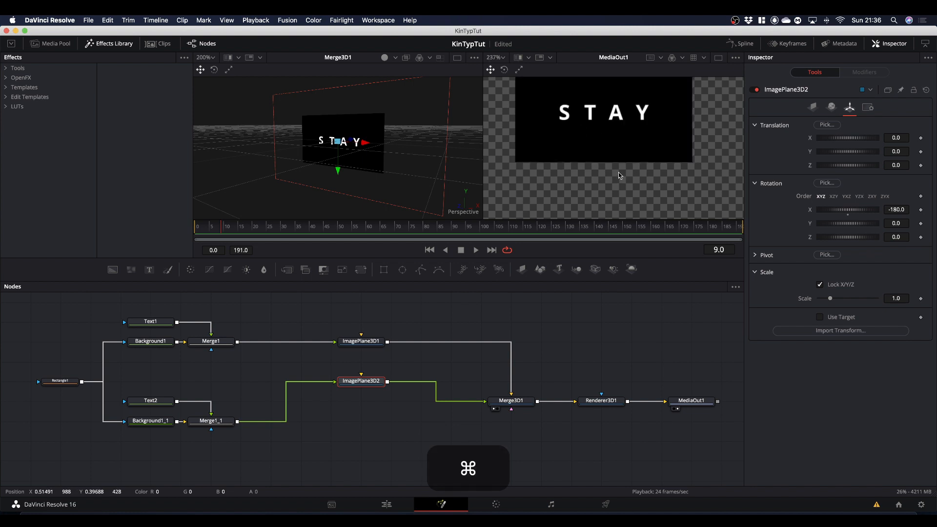
scroll(619, 172, "up", 3)
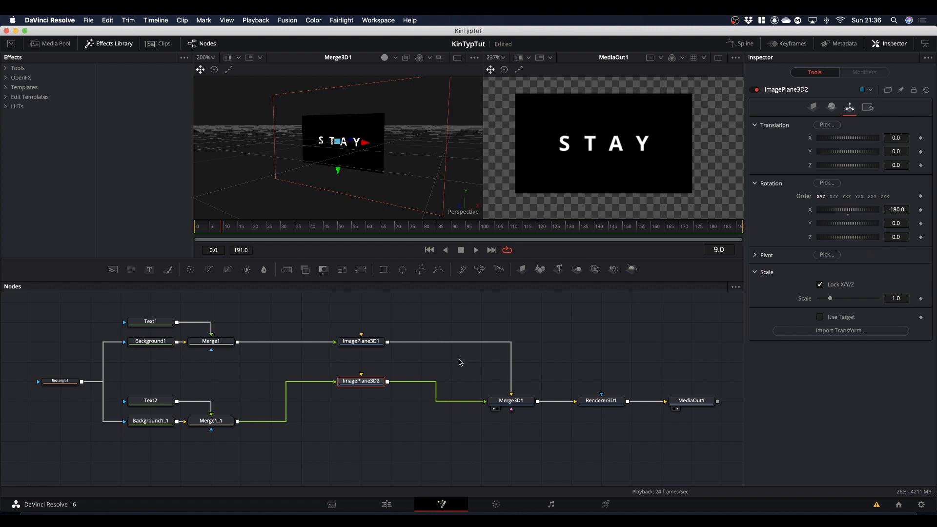
Step: Tidy the node graph by aligning both image planes with their text branches and lining up Merge3D1, Renderer3D1 and MediaOut1 in the lower row
left_click_drag(603, 406, 633, 407)
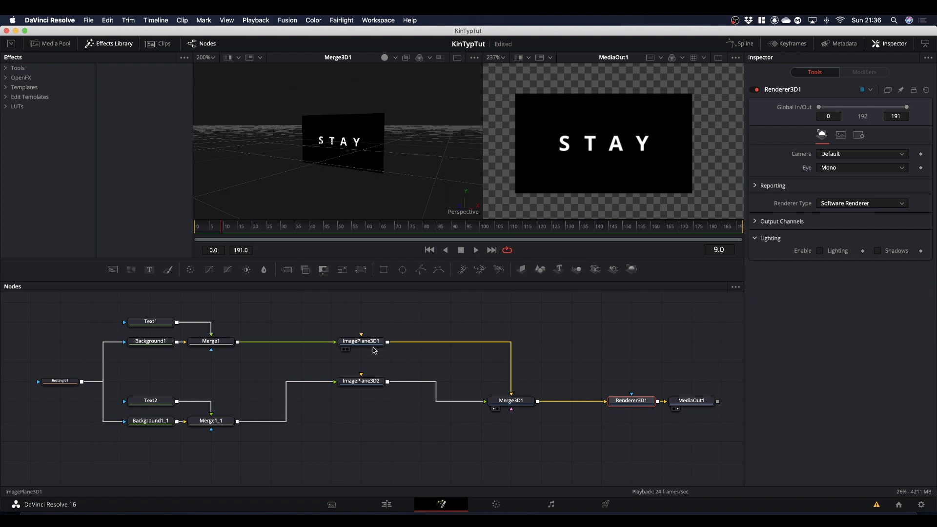
left_click(359, 326)
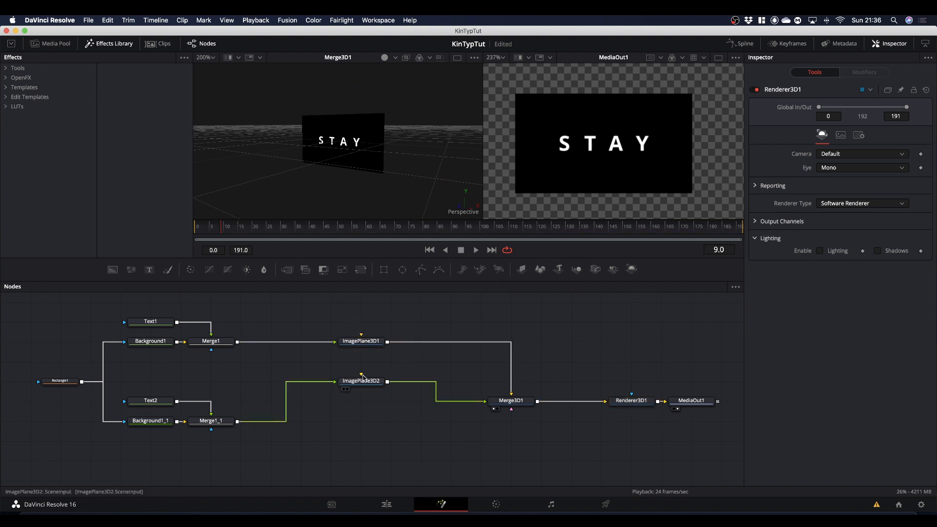
left_click(341, 392)
left_click_drag(340, 396, 302, 416)
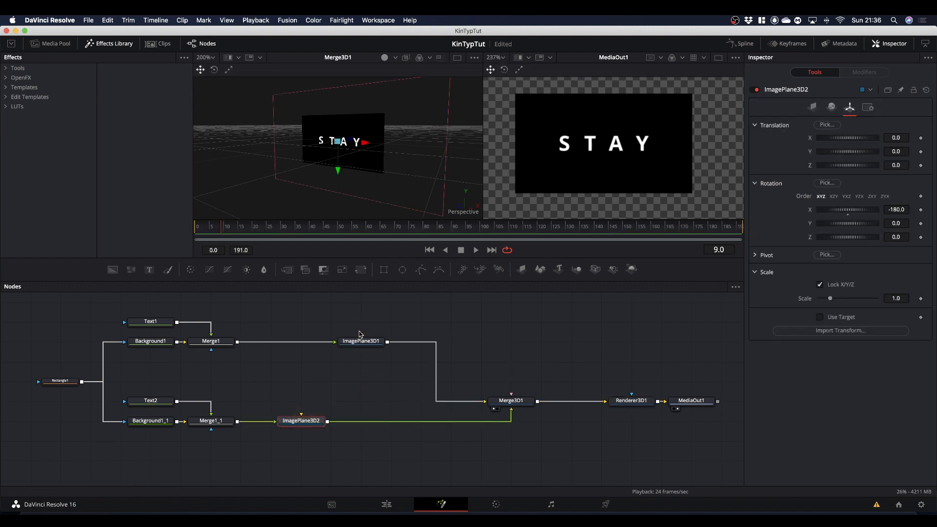
left_click_drag(357, 340, 303, 345)
left_click_drag(517, 405, 397, 425)
left_click_drag(639, 404, 518, 424)
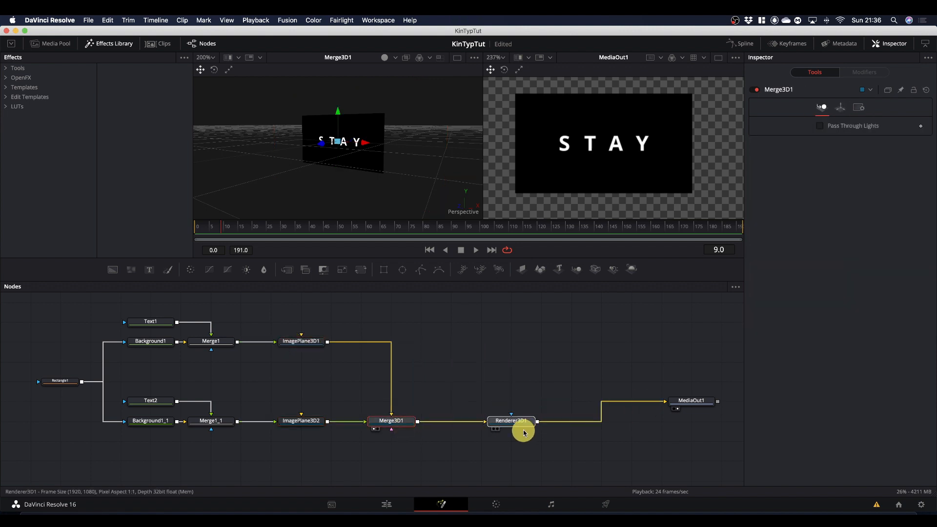
left_click_drag(682, 402, 622, 422)
Step: Keyframe Merge3D1's X rotation at 0.0 on frames 0 and 15 to hold STAY facing the view
left_click(397, 422)
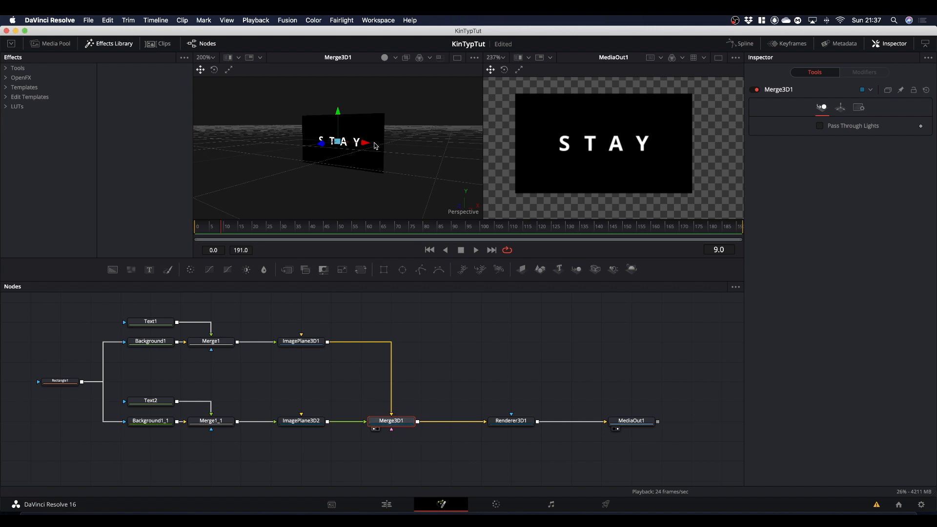
left_click(841, 109)
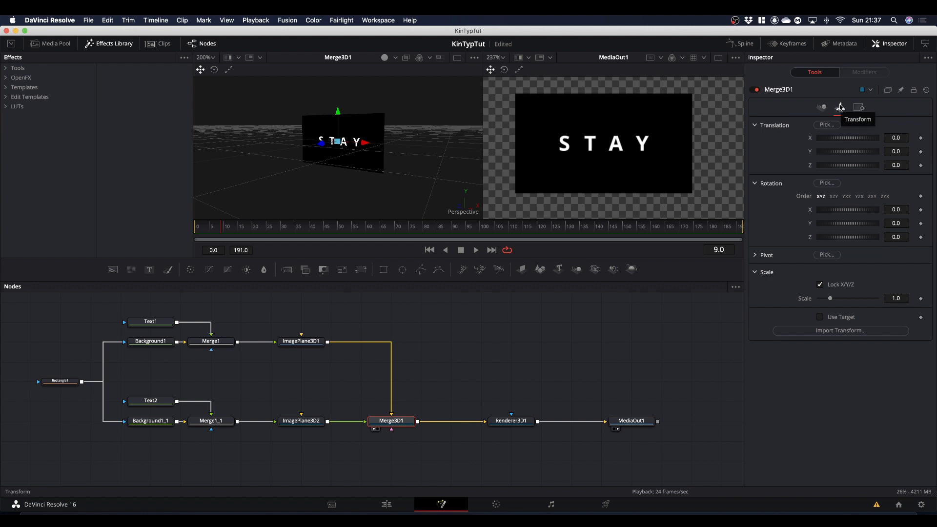
mouse_move(861, 212)
left_mouse_down()
mouse_move(848, 210)
mouse_move(869, 209)
mouse_move(860, 211)
left_mouse_up()
left_click(849, 215)
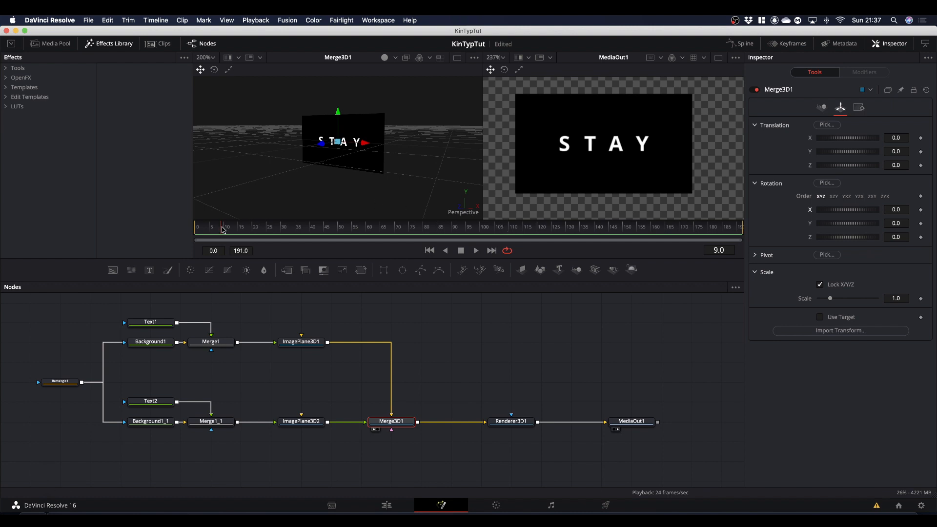
left_click_drag(223, 230, 190, 235)
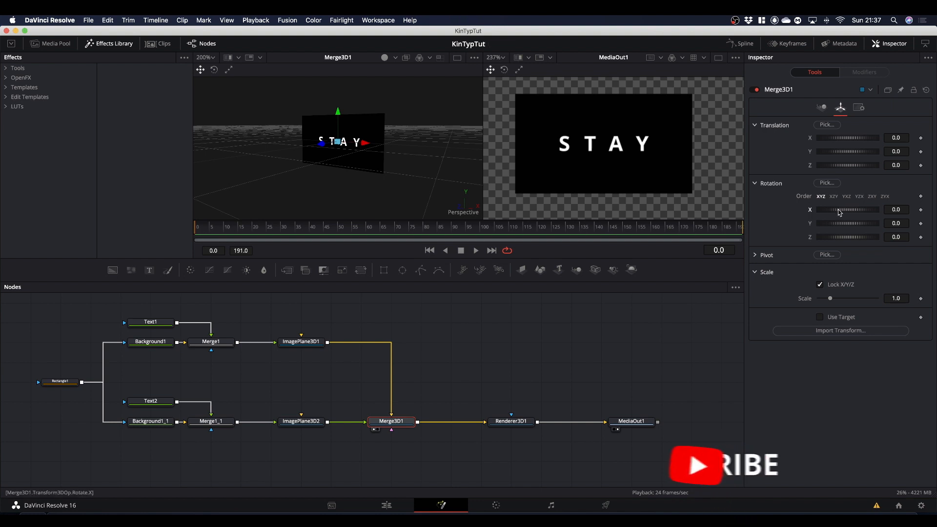
left_click(921, 210)
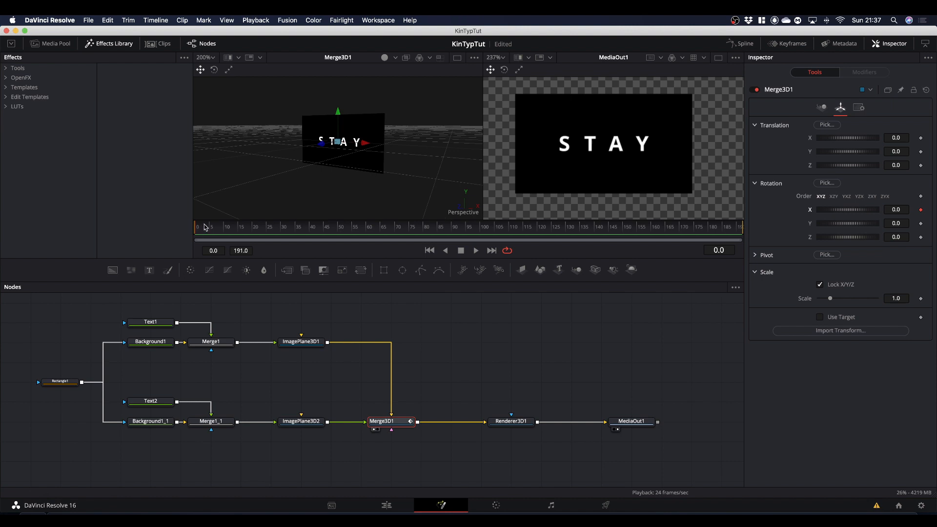
left_click_drag(215, 229, 240, 241)
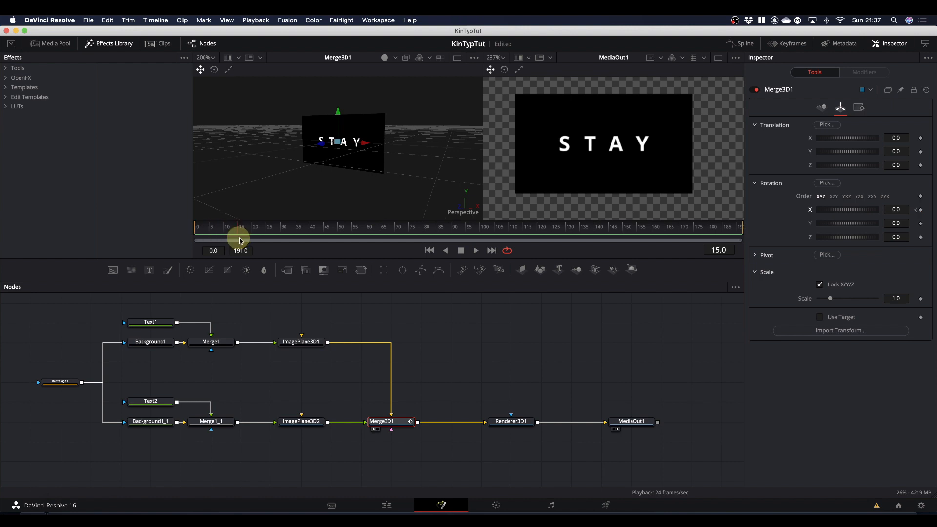
left_click(920, 210)
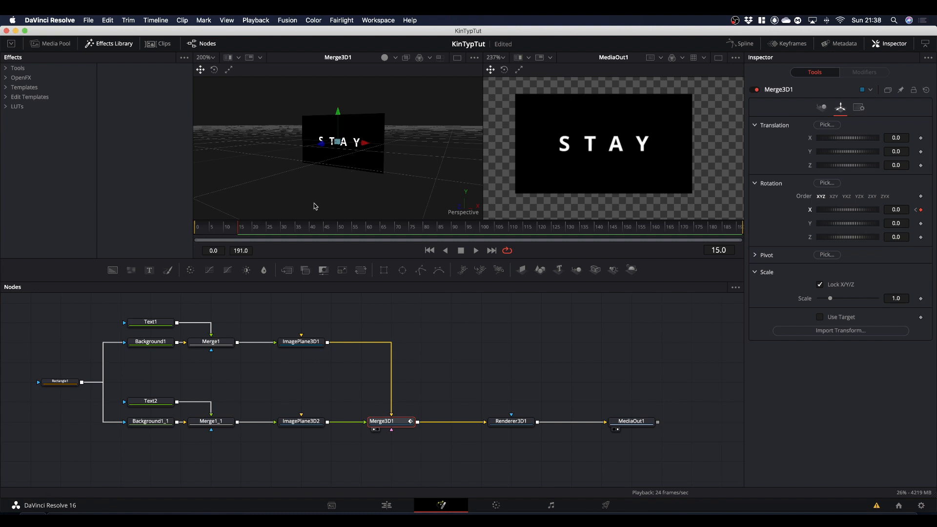
Step: Keyframe Merge3D1's X rotation at 180 on frame 33 to flip the planes to FOCUSED
left_click_drag(272, 231, 290, 238)
left_click(863, 211)
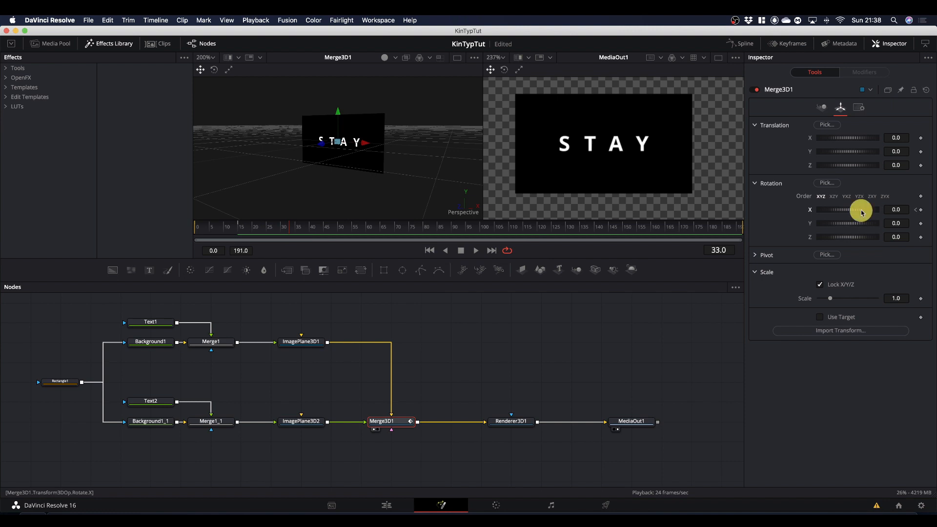
left_click_drag(862, 211, 879, 214)
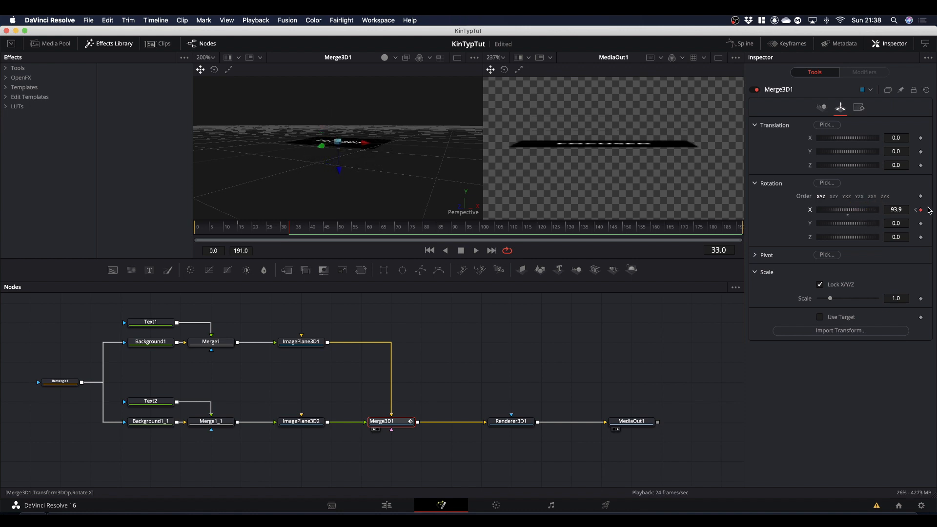
left_click(896, 210)
type("180")
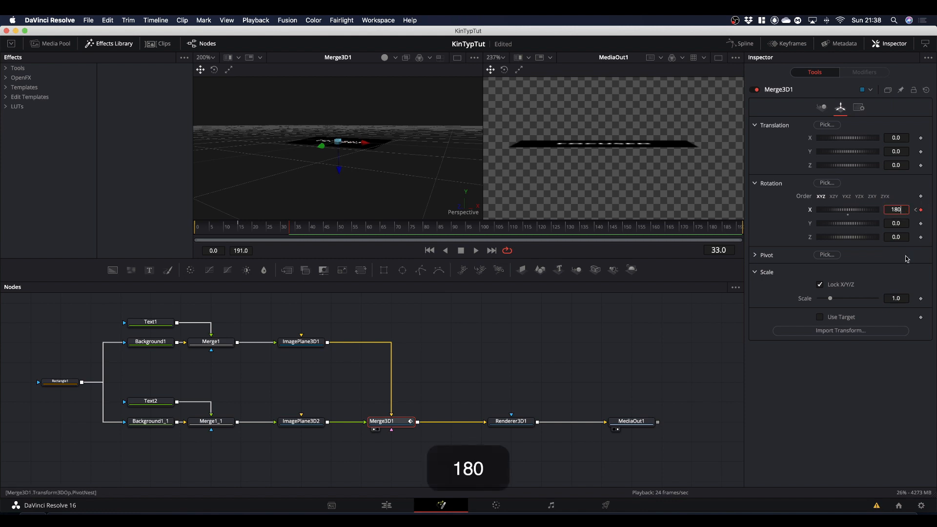
key("Return")
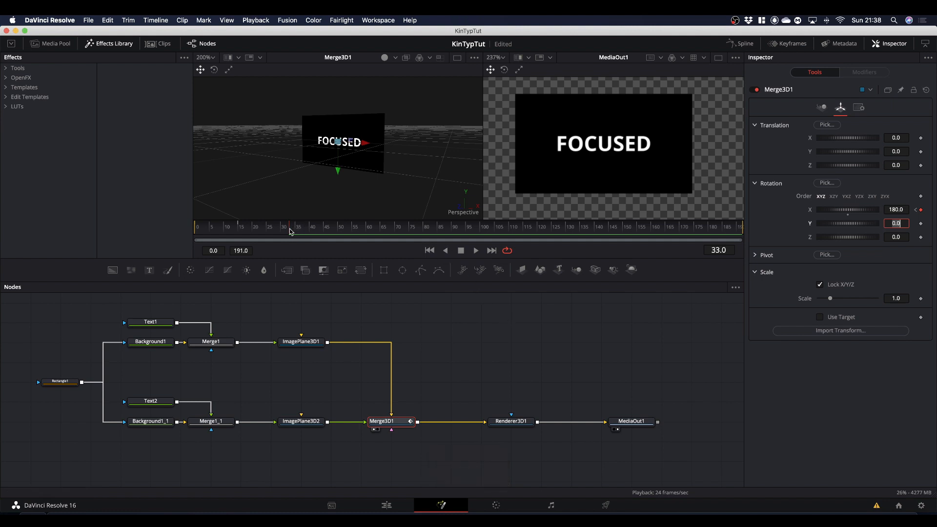
Step: Keyframe Merge3D1's X rotation at 180 around frame 50 and at 360 on frame 75 to flip back to STAY
left_click_drag(290, 232, 341, 242)
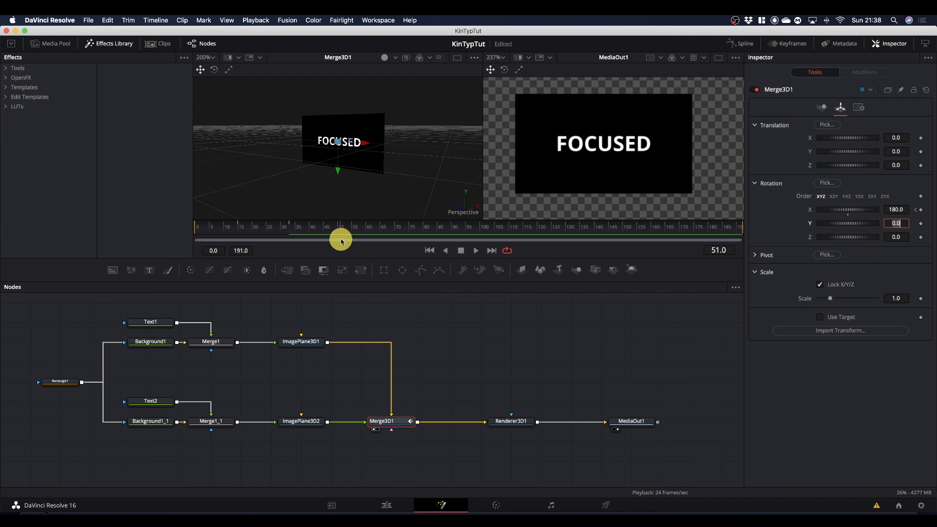
left_click(921, 210)
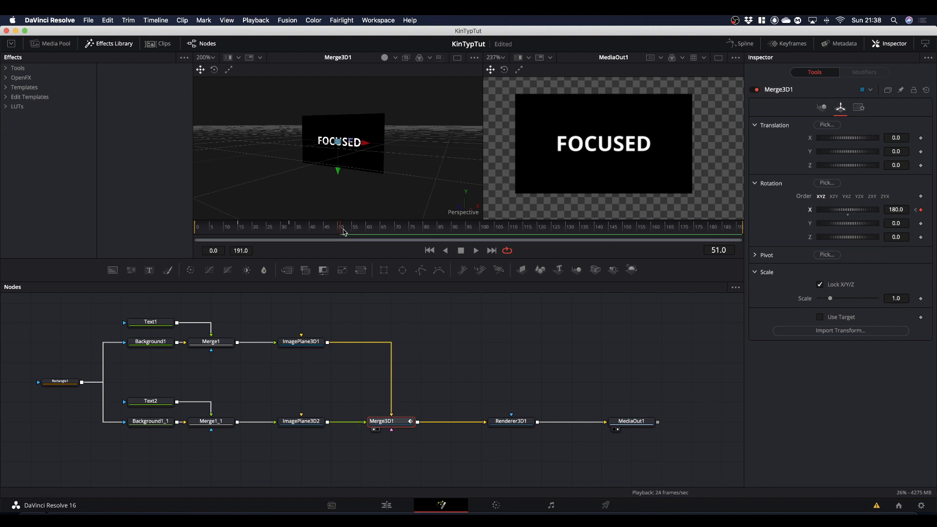
left_click_drag(340, 233, 411, 238)
left_click_drag(854, 214, 877, 211)
double_click(894, 210)
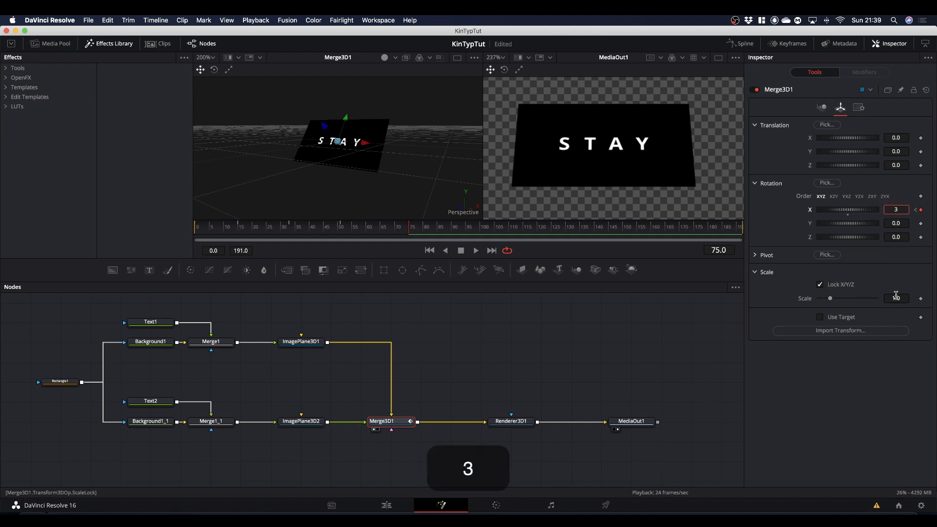
type("60")
left_click(835, 410)
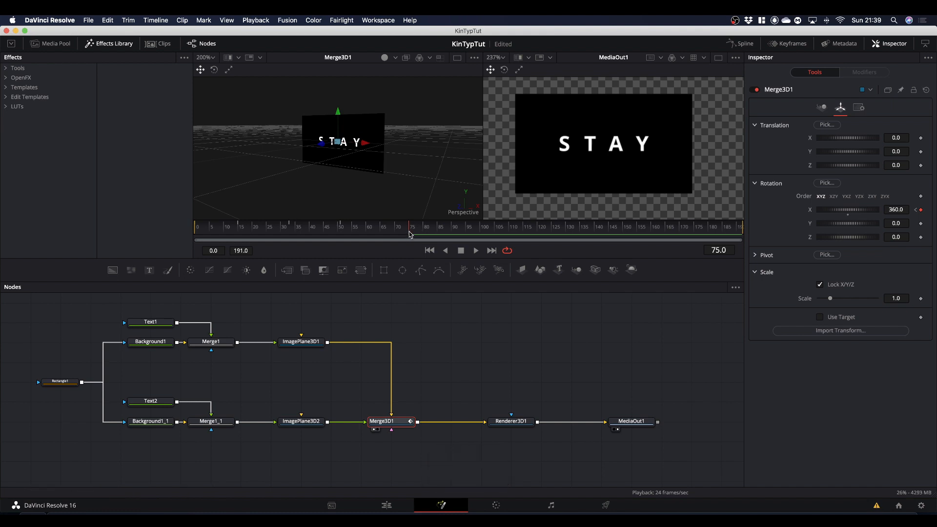
Step: Play the animation from frame 0 to review the STAY and FOCUSED flips, and return to the start
left_click_drag(410, 234, 166, 246)
key("space")
key("space")
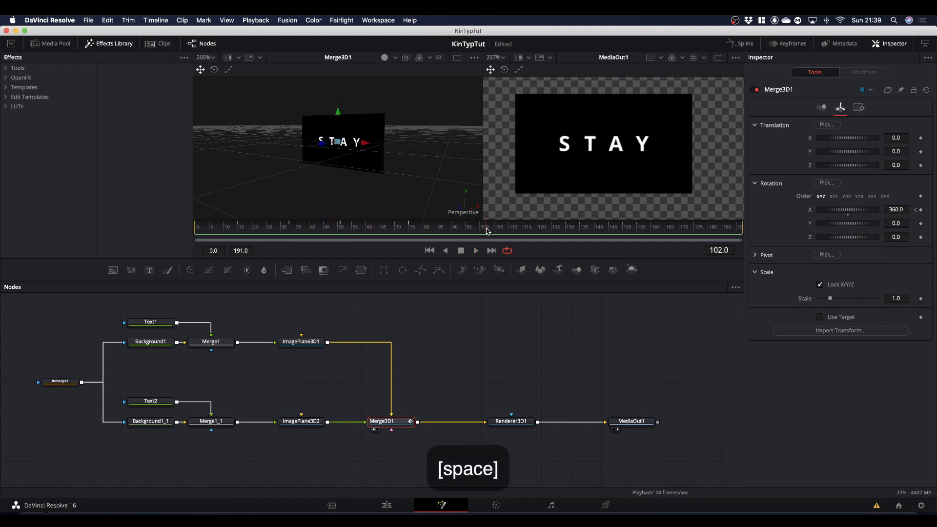
left_click_drag(486, 231, 171, 247)
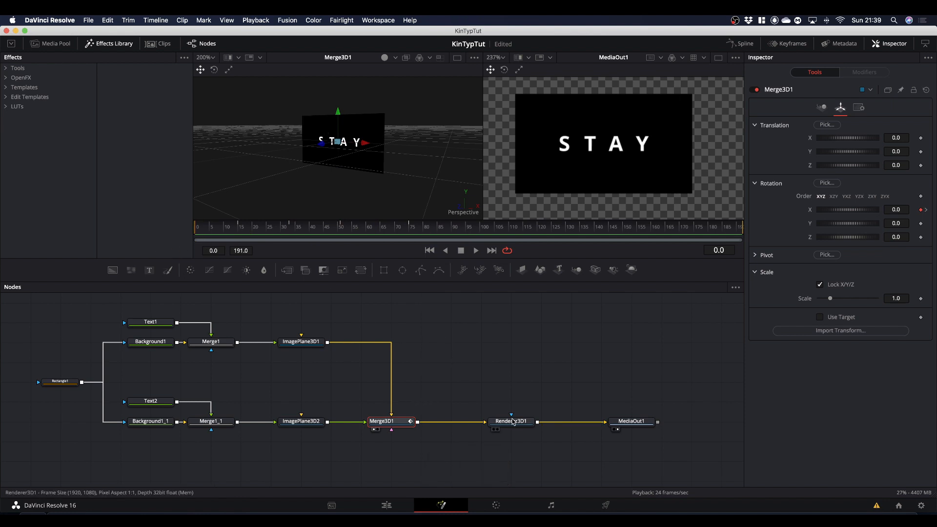
Step: Make room before Renderer3D1 and add a Bender 3D node after Merge3D1
left_click_drag(513, 426, 573, 424)
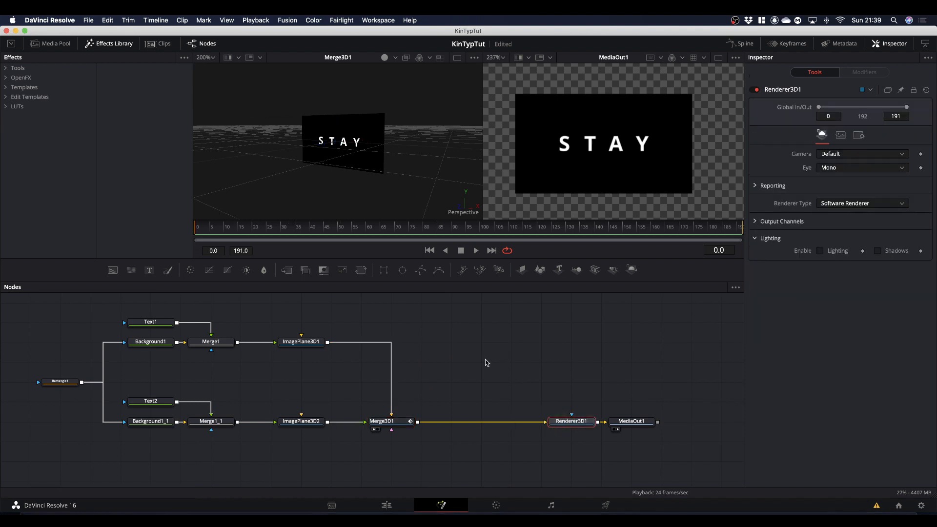
left_click(380, 420)
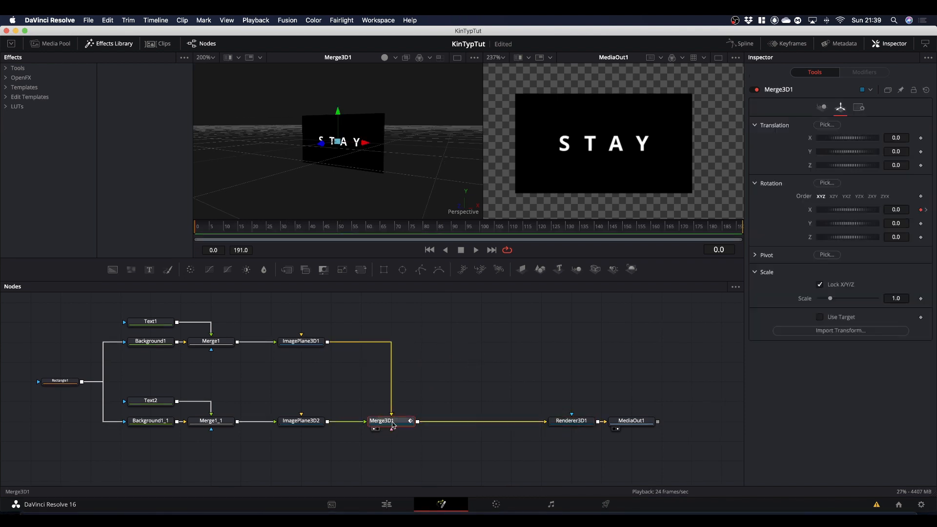
key("shift+space")
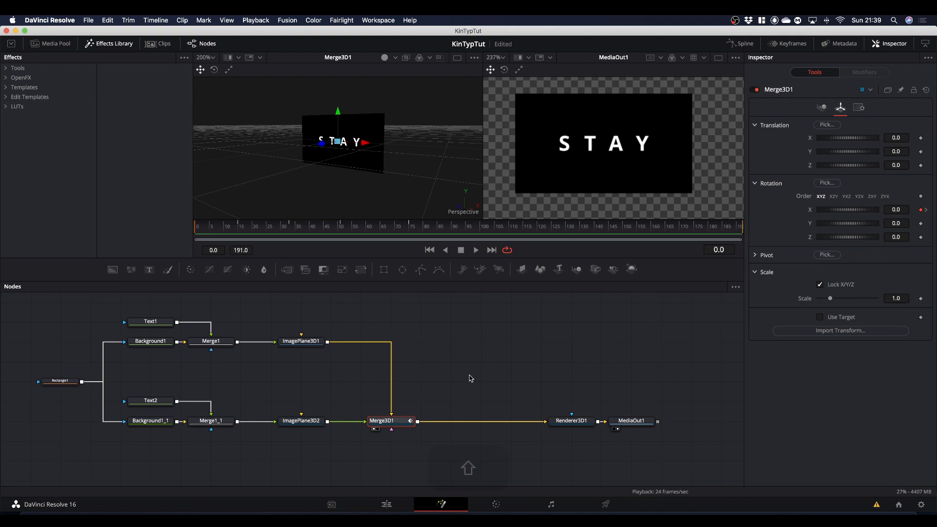
type("bender")
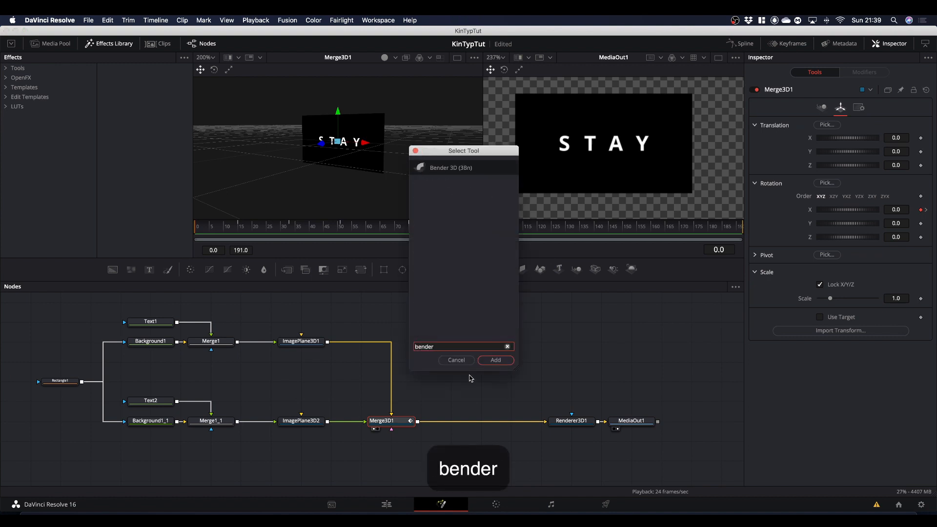
key("Return")
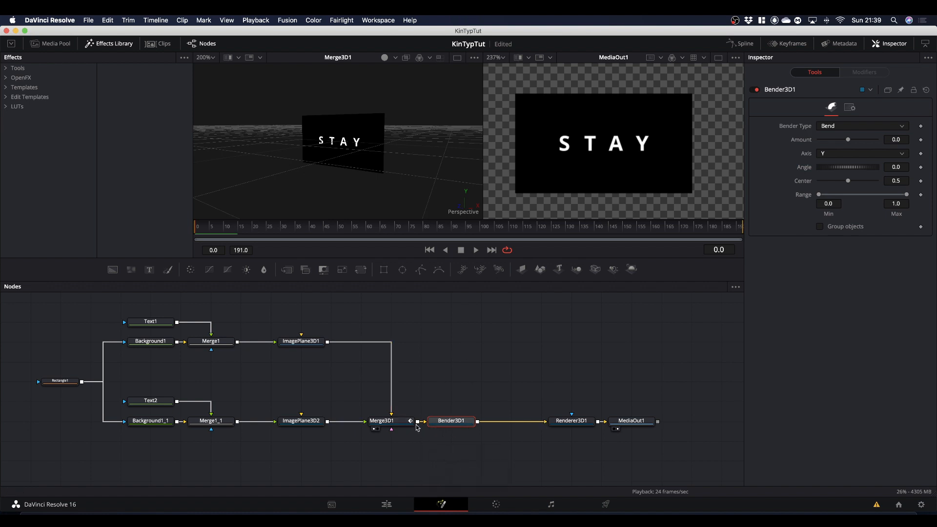
Step: Pull Bender3D1 out of the node chain and reinsert it on the connection midway between Merge3D1 and Renderer3D1
left_click_drag(462, 420, 482, 362)
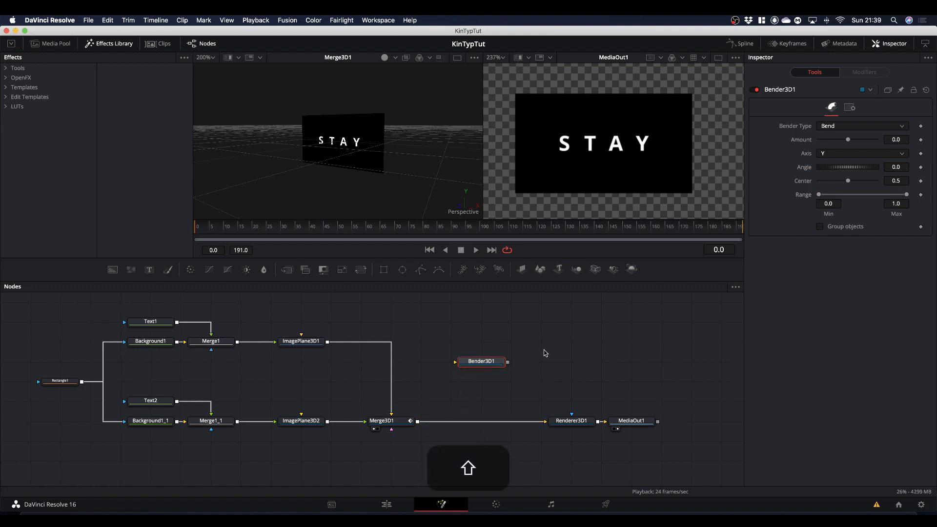
key("shift")
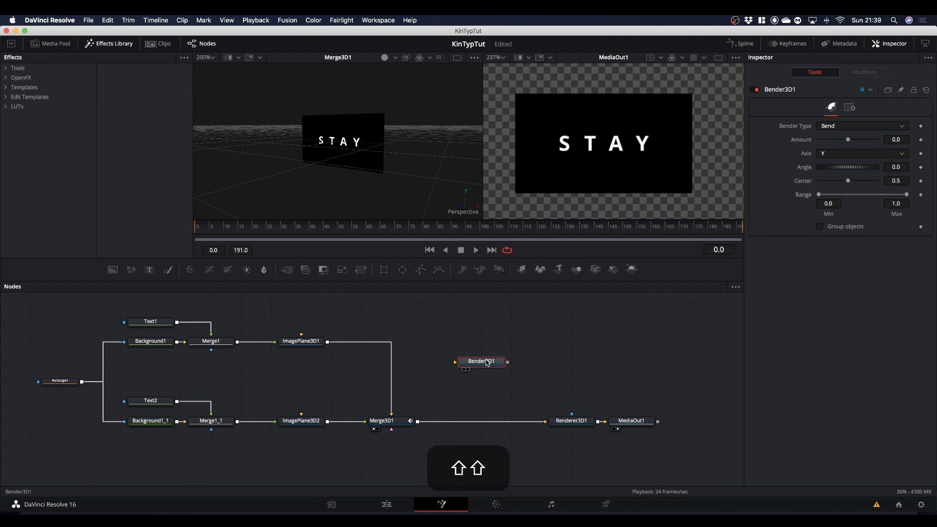
mouse_move(484, 362)
left_mouse_down()
mouse_move(456, 399)
mouse_move(461, 424)
mouse_move(468, 378)
mouse_move(473, 423)
mouse_move(490, 368)
left_mouse_up()
left_click(469, 425)
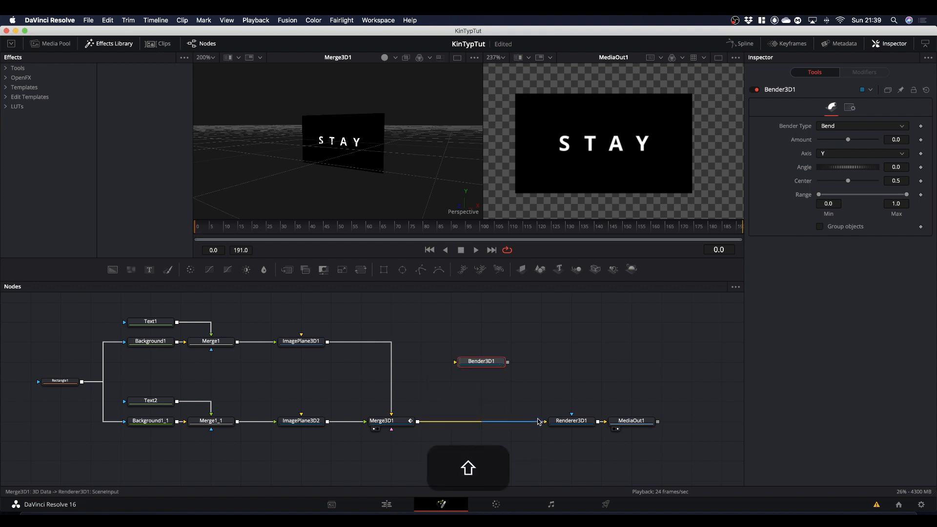
mouse_move(537, 423)
left_mouse_down()
mouse_move(440, 424)
mouse_move(446, 371)
mouse_move(457, 365)
mouse_move(513, 422)
mouse_move(551, 422)
left_mouse_up()
left_click_drag(501, 362, 474, 421)
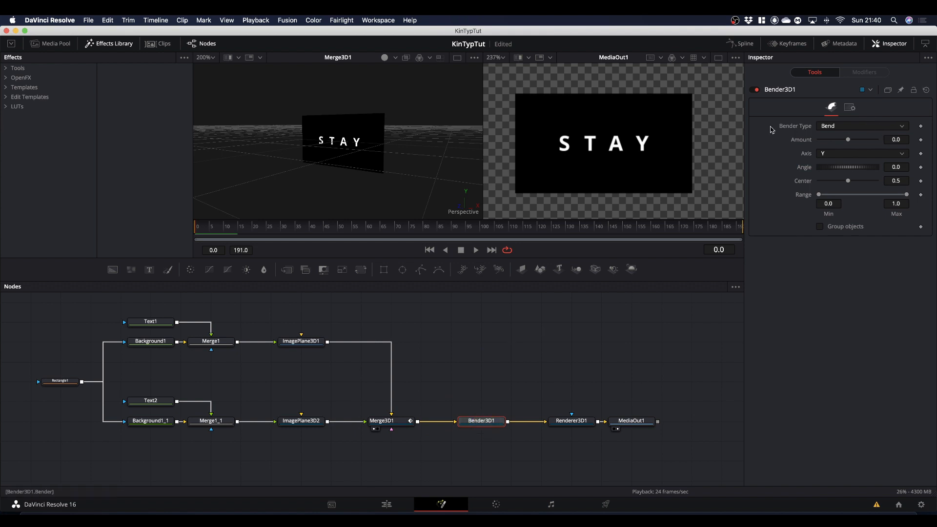
Step: Set Bender3D1 to the Twist type on the X axis, try out its Amount and reset it to 0.0
left_click(829, 128)
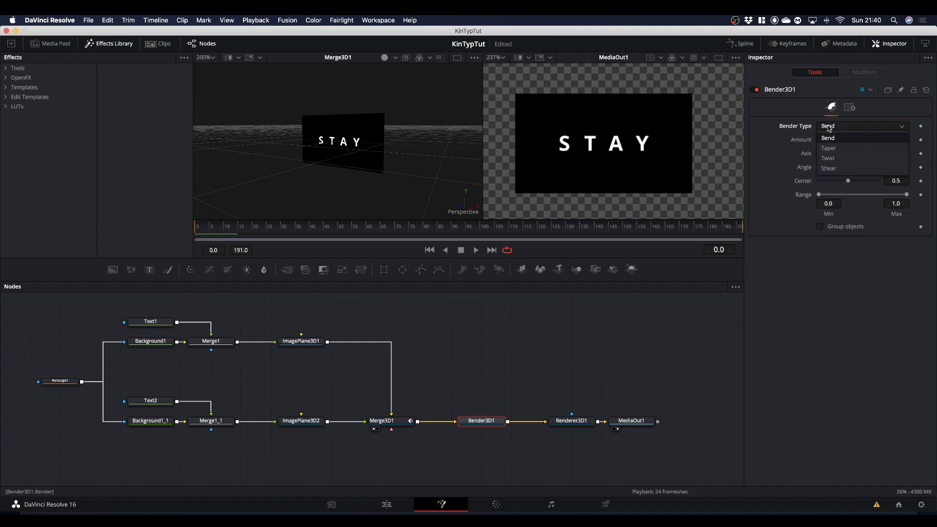
left_click(828, 155)
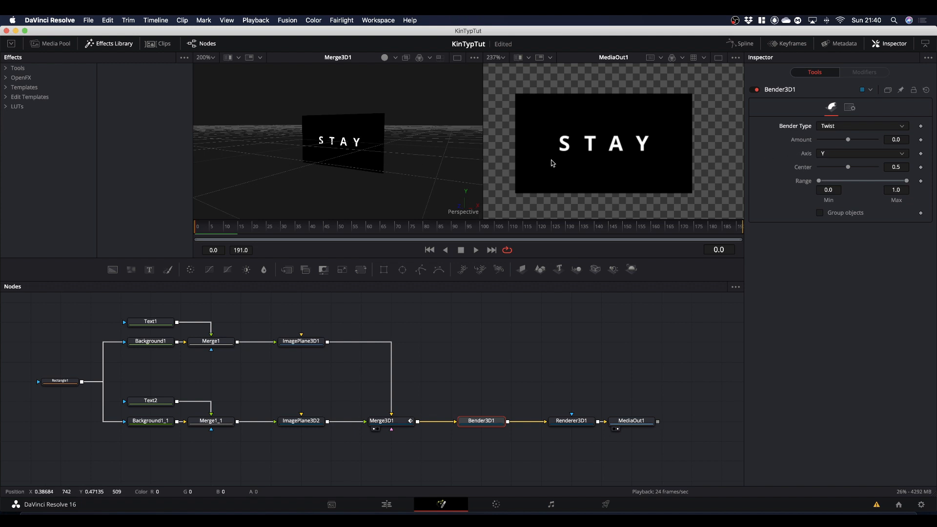
left_click(833, 156)
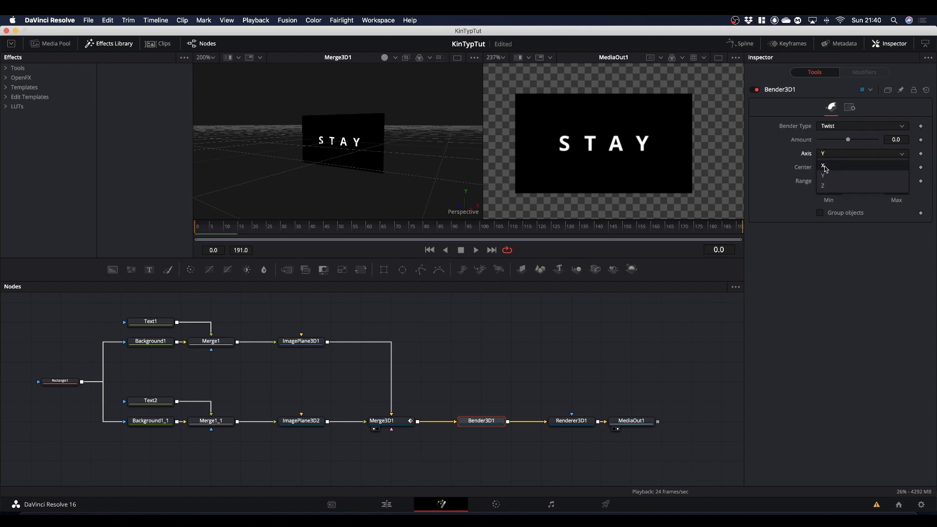
left_click(826, 168)
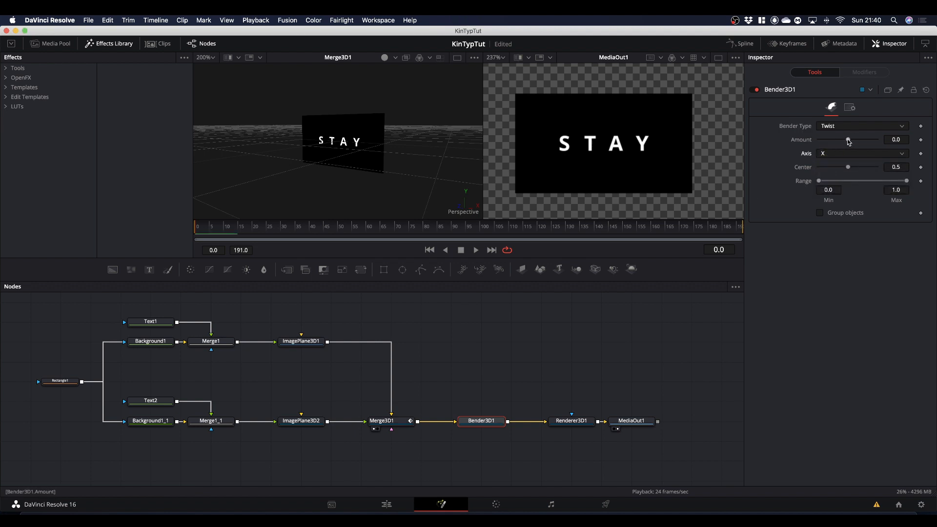
mouse_move(850, 142)
left_mouse_down()
mouse_move(830, 143)
mouse_move(849, 148)
left_mouse_up()
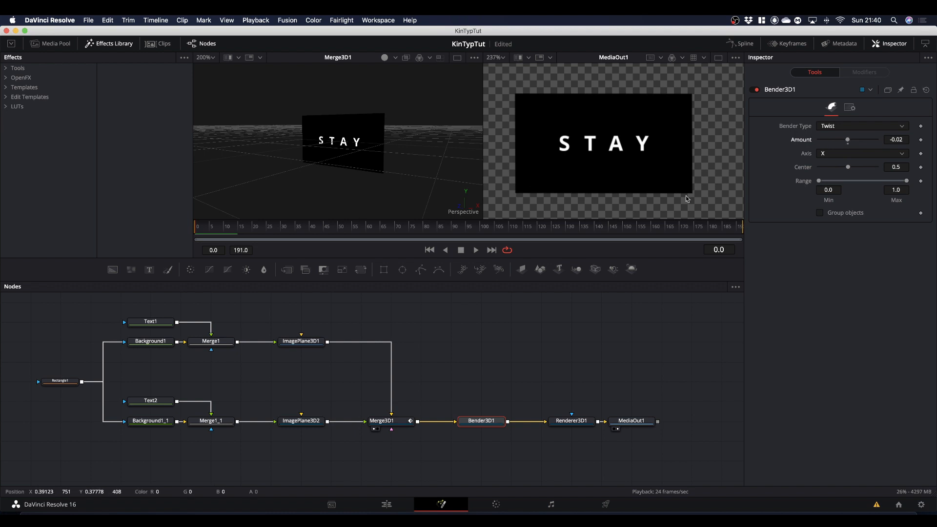
double_click(849, 142)
Step: Keyframe Bender3D1's Amount at 0.0 on frames 0 and 12
left_click_drag(360, 232, 159, 238)
left_click(921, 141)
left_click_drag(210, 231, 230, 245)
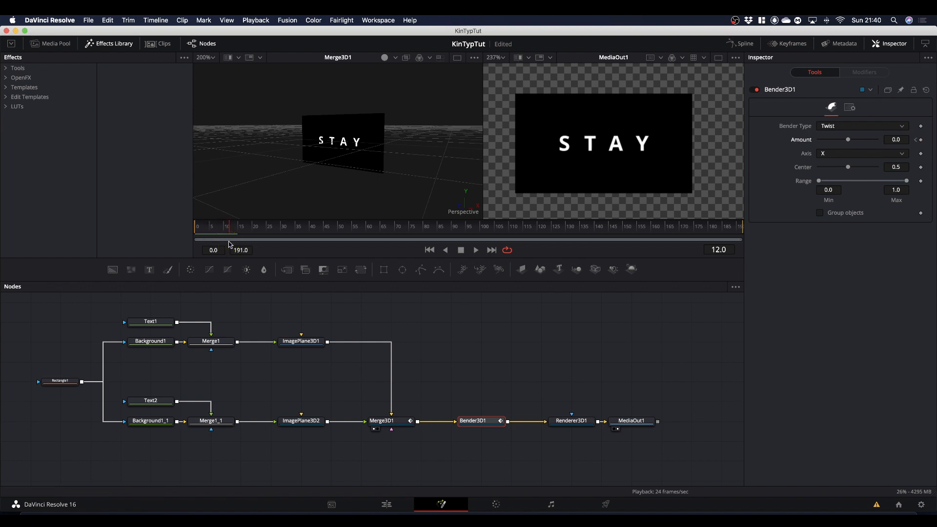
left_click(921, 140)
Step: Keyframe Bender3D1's Amount at -0.5 on frame 15 to twist the planes as the first flip starts
left_click_drag(230, 234, 241, 233)
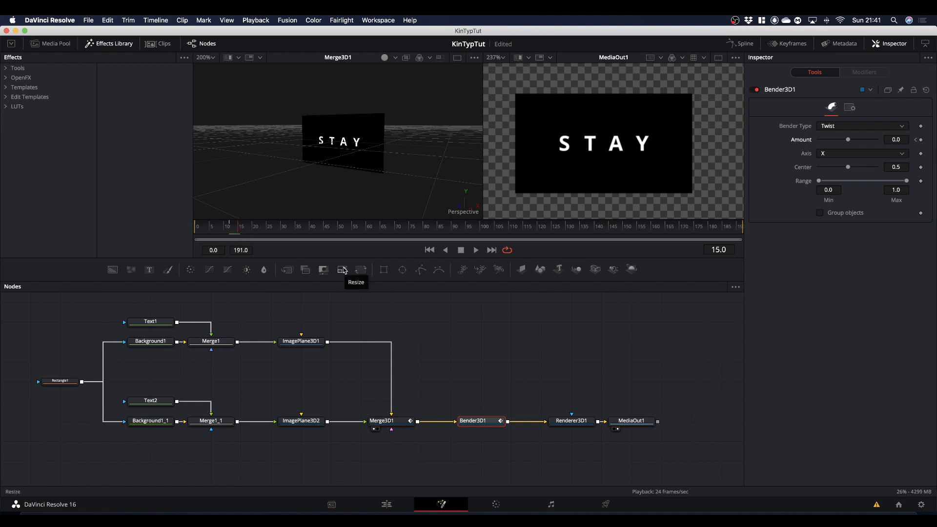
left_click(896, 139)
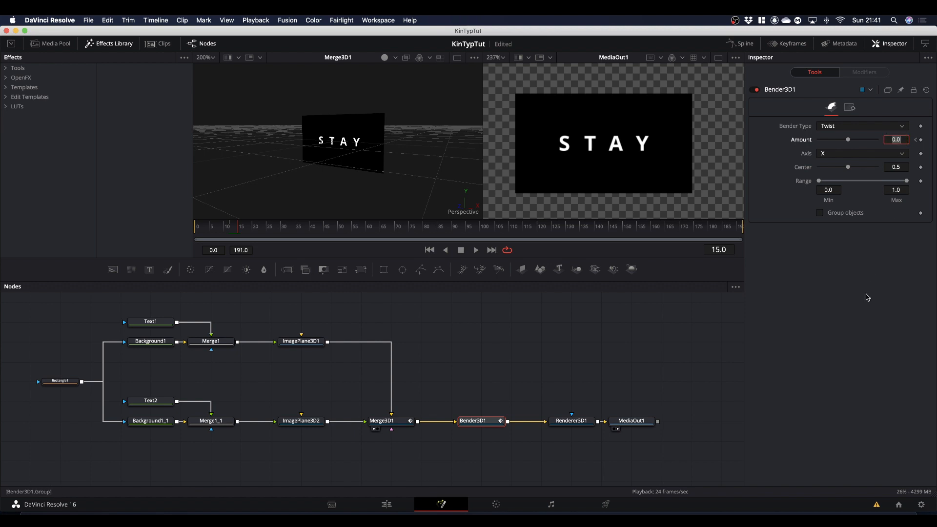
type("-.5")
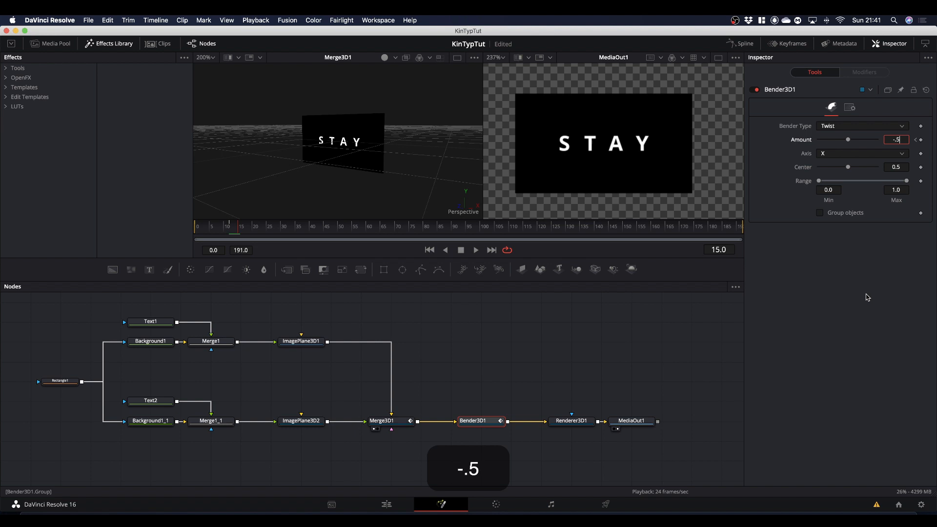
key("Return")
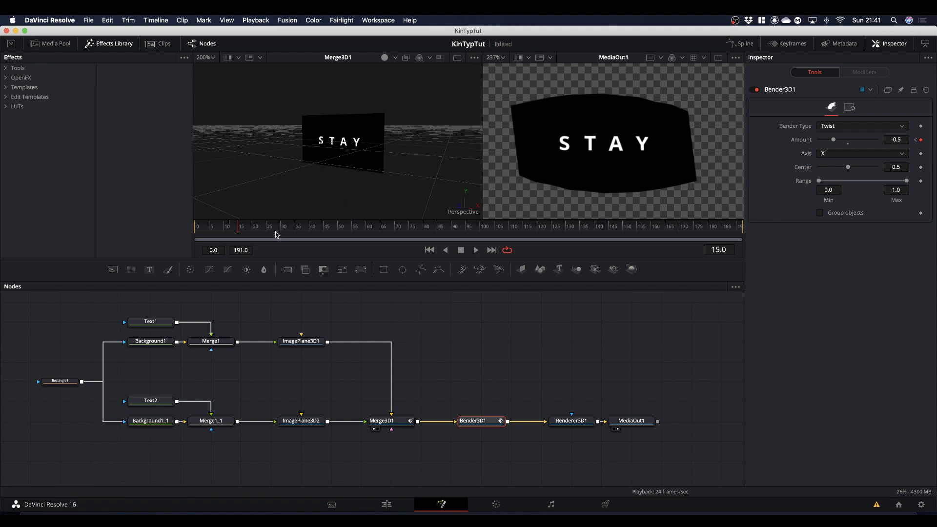
Step: Keyframe Bender3D1's Amount at 0.0 on frames 33 and 45 to keep FOCUSED untwisted
left_click_drag(276, 235, 293, 239)
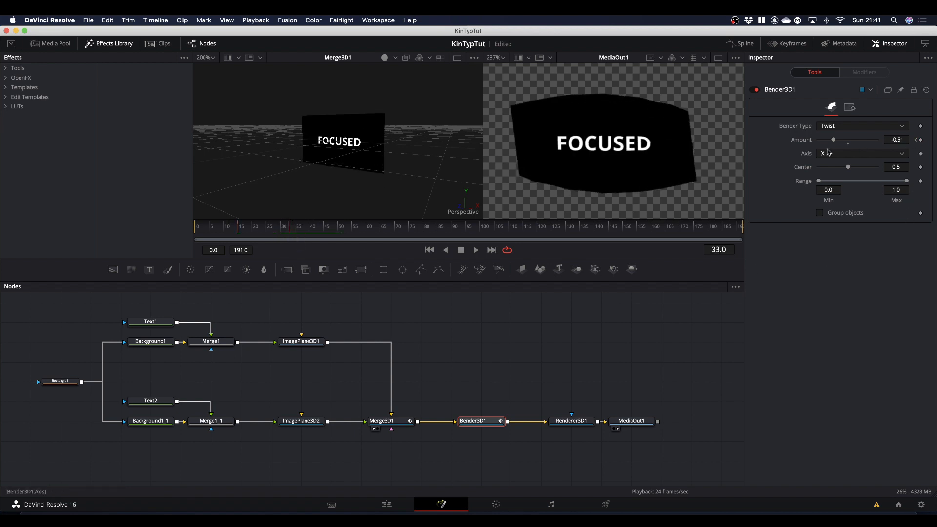
left_click(848, 144)
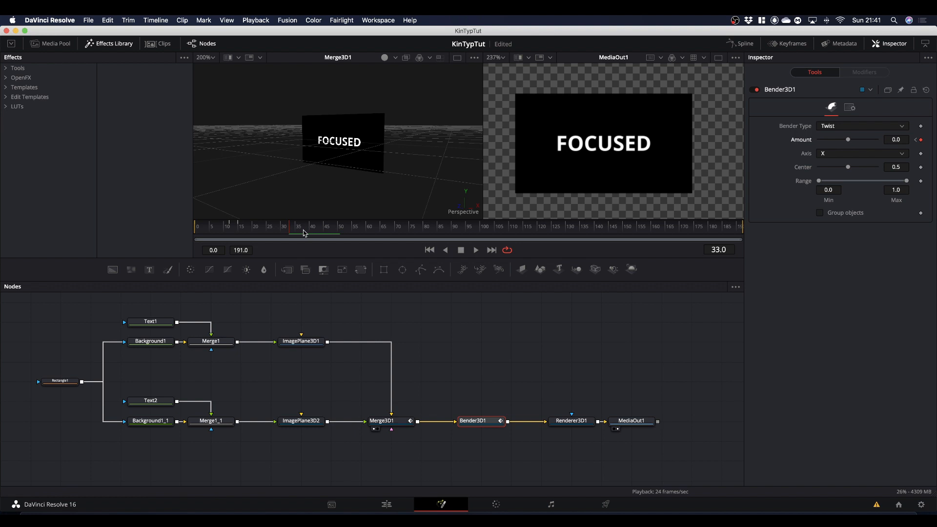
left_click_drag(304, 233, 324, 235)
left_click(921, 140)
Step: Keyframe Bender3D1's Amount at -0.5 on frame 51 and 0.0 on frame 75 for the flip back to STAY
left_click_drag(324, 233, 342, 237)
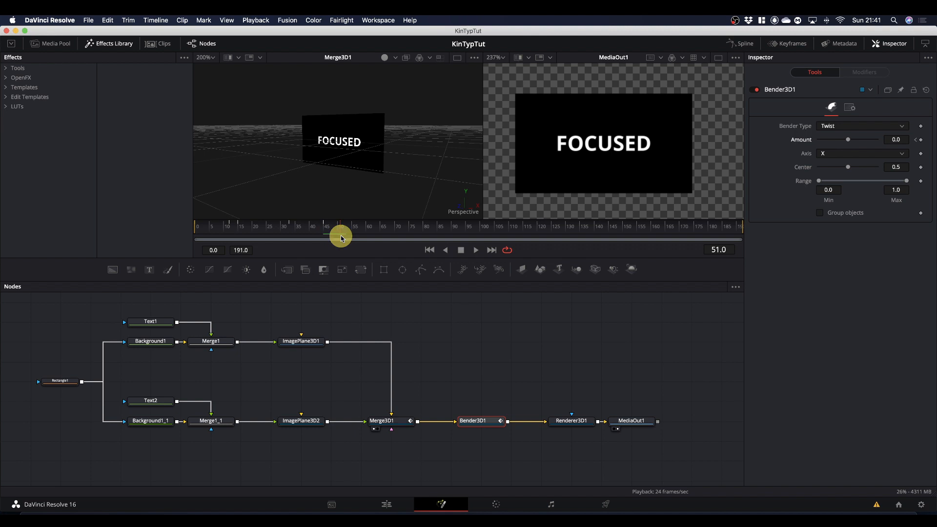
left_click(895, 140)
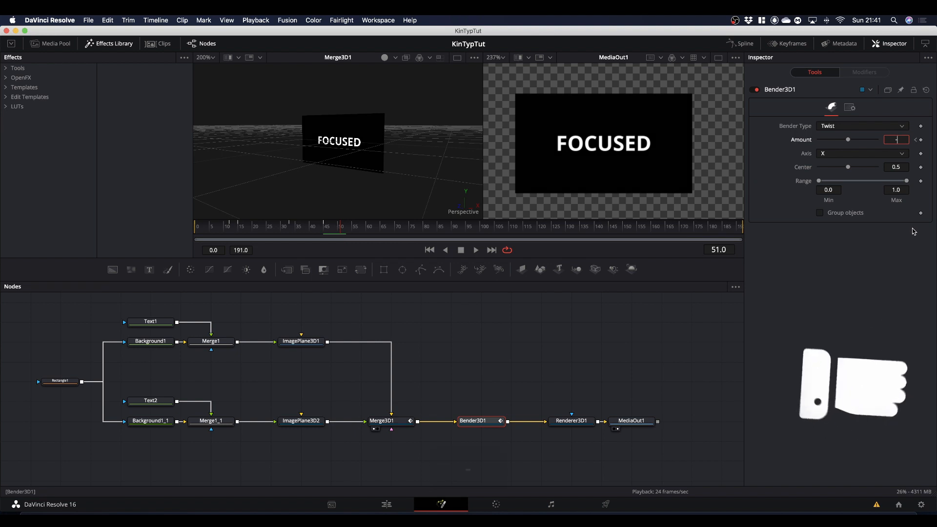
type("-.5")
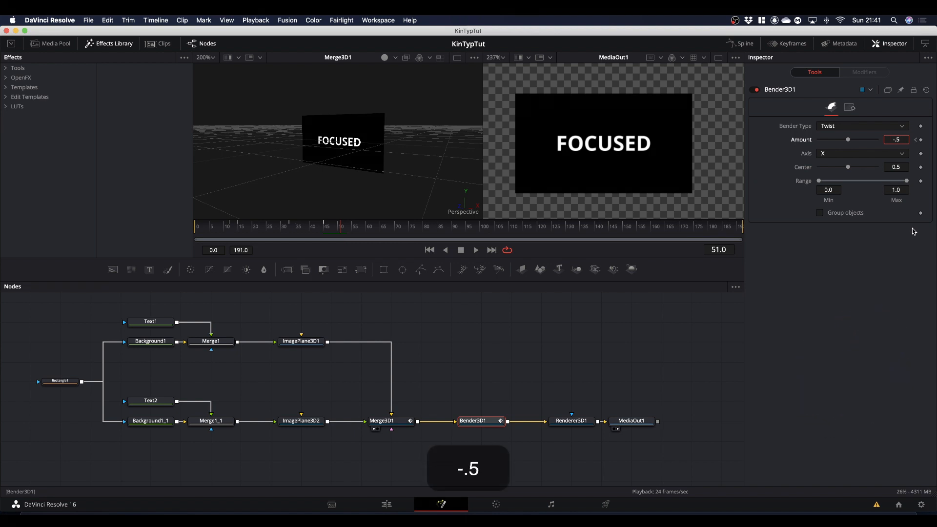
left_click(826, 347)
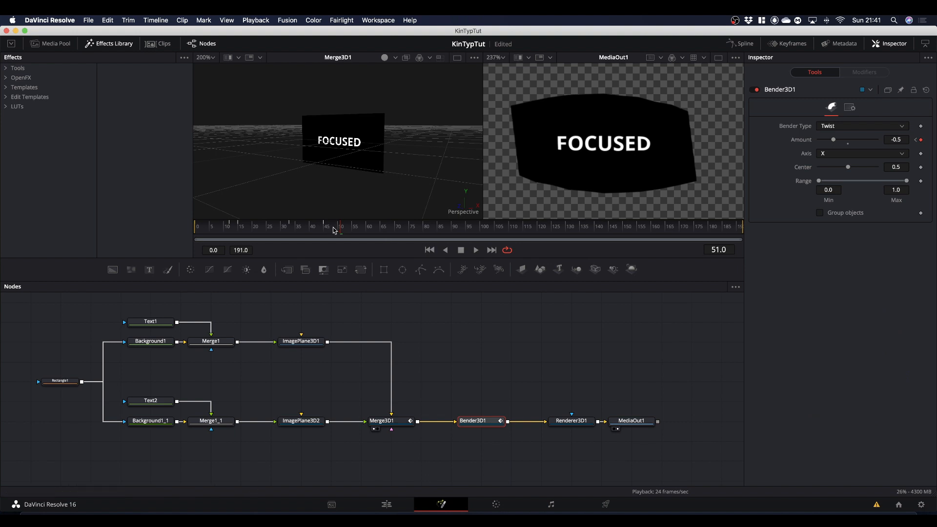
left_click_drag(341, 233, 410, 244)
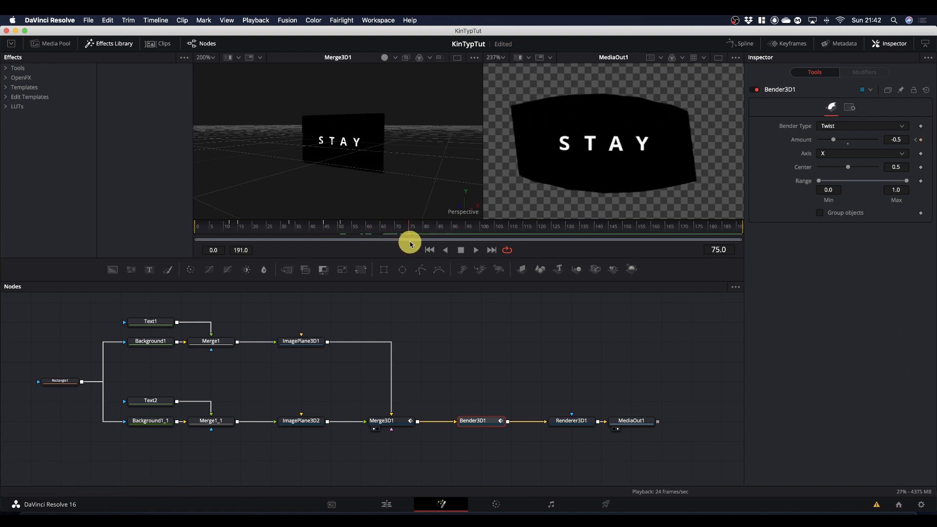
left_click(848, 144)
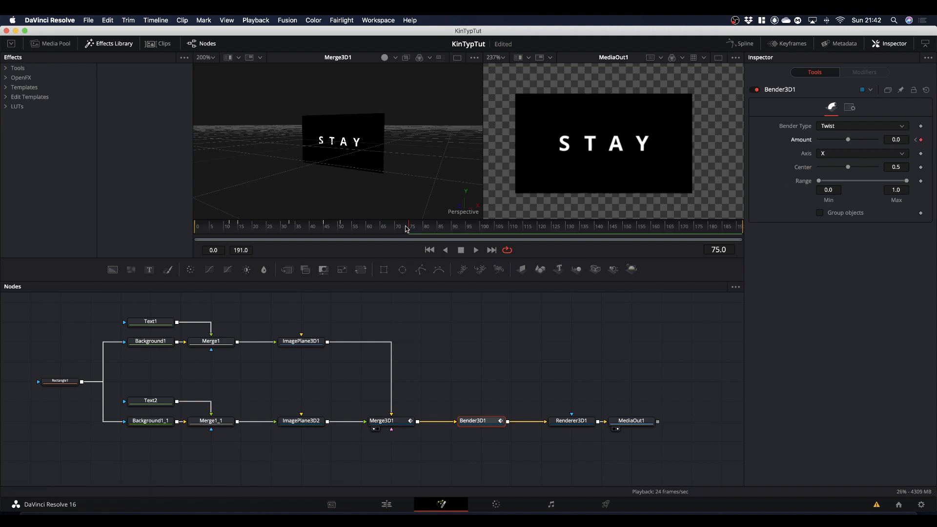
Step: Play the animation from the start to review the flips with the twist applied
left_click_drag(410, 231, 101, 244)
key("space")
key("space")
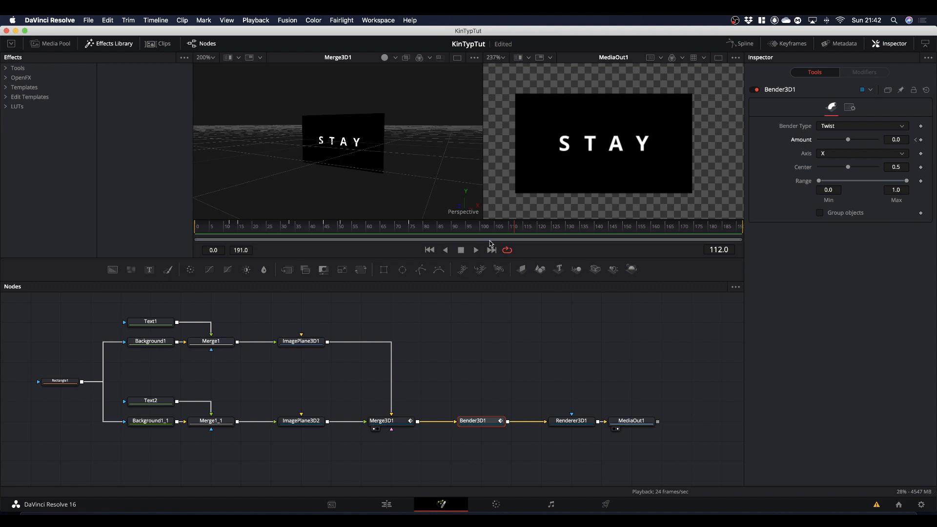
Step: Open a widened spline editor showing Merge3D1's X Rotation and Bender3D1's Amount curves, zoomed to fit
left_click(742, 44)
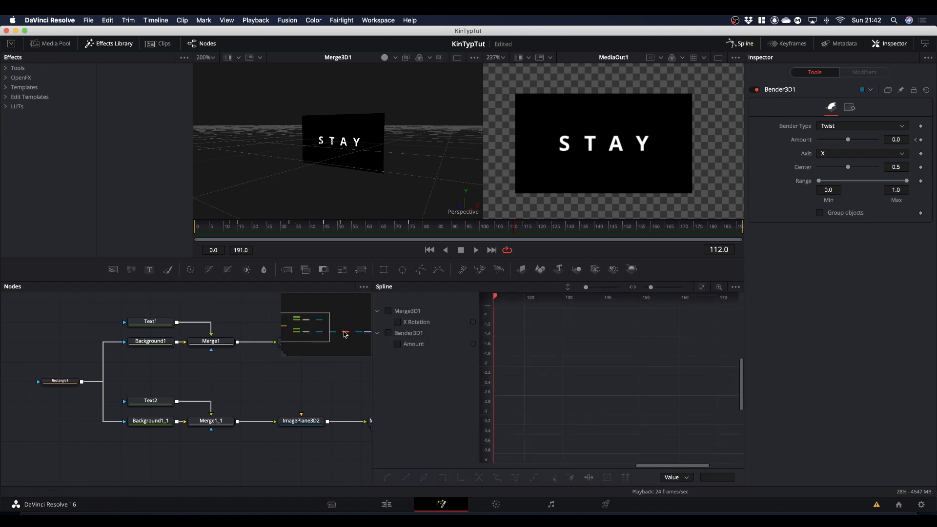
left_click_drag(373, 366, 77, 366)
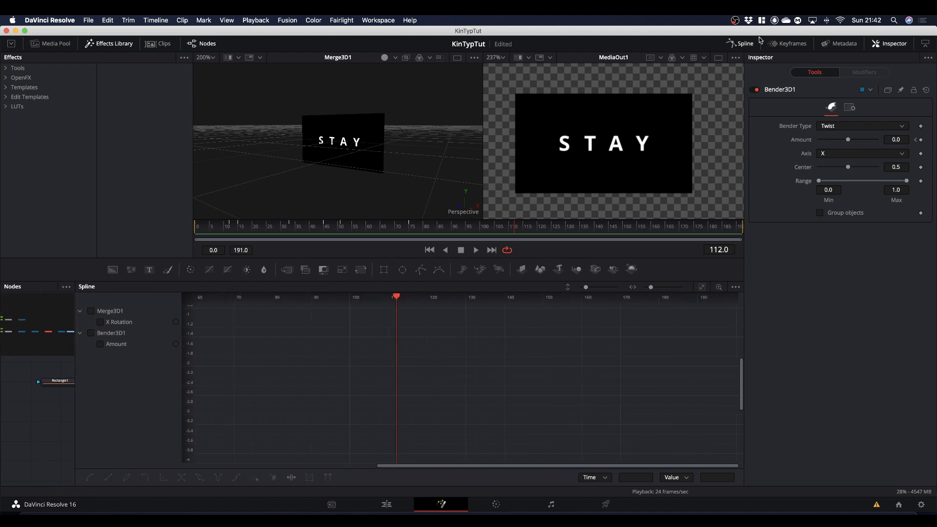
left_click(742, 44)
left_click(742, 43)
left_click(90, 311)
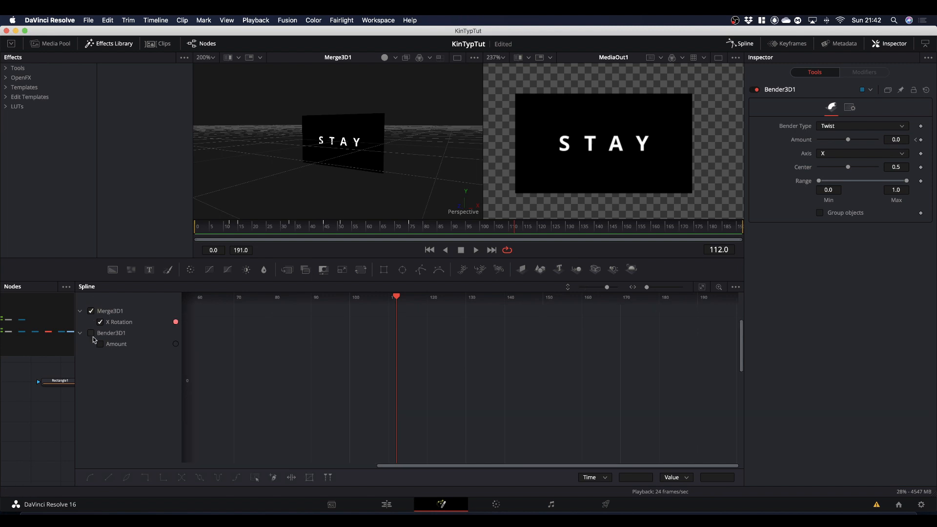
left_click(91, 334)
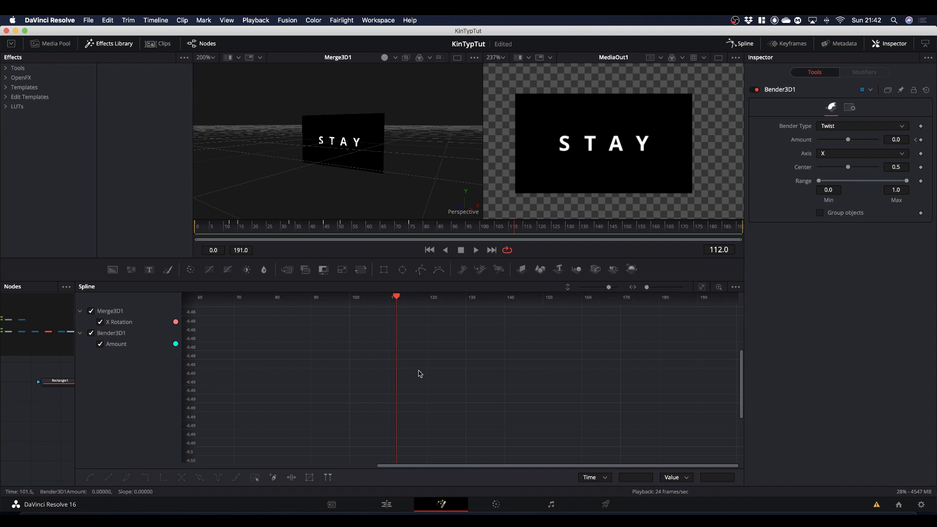
left_click(703, 289)
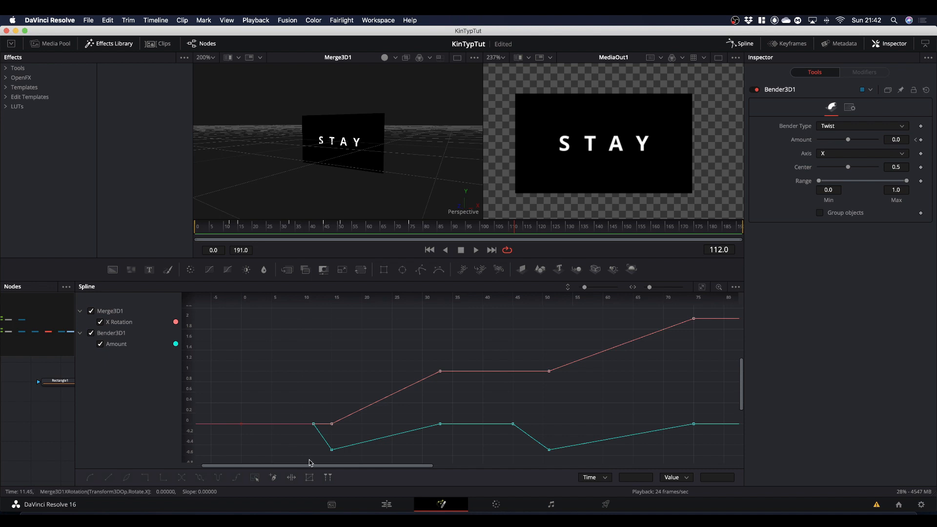
Step: Select the keyframes of both the X Rotation and Amount curves and flatten their handles to ease the motion
left_click_drag(305, 460, 714, 310)
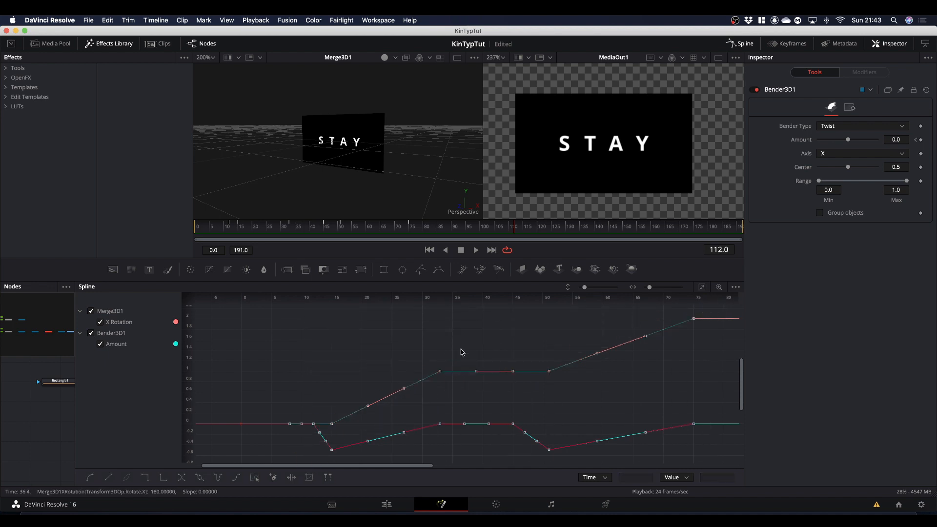
key("f")
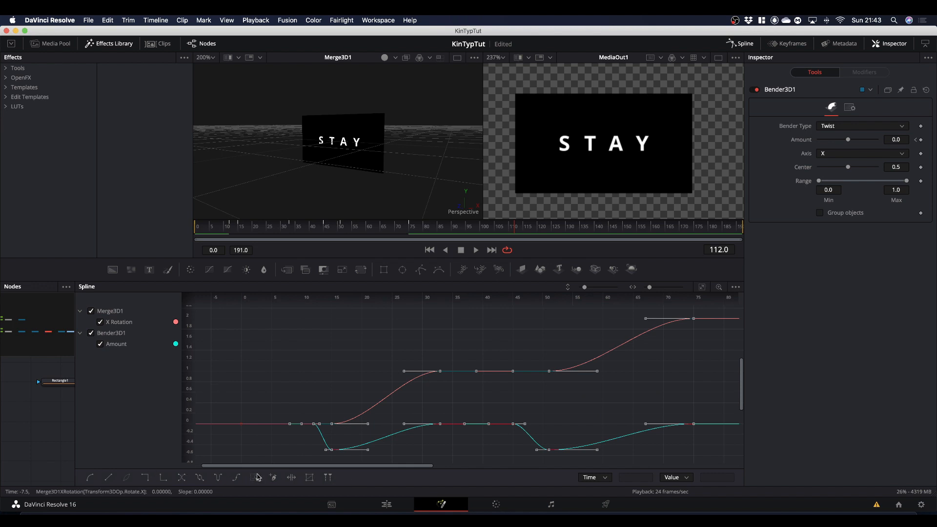
Step: Set the selected X Rotation and Amount curves to loop and play the composition from frame 0 to check the repeating flips
left_click(200, 479)
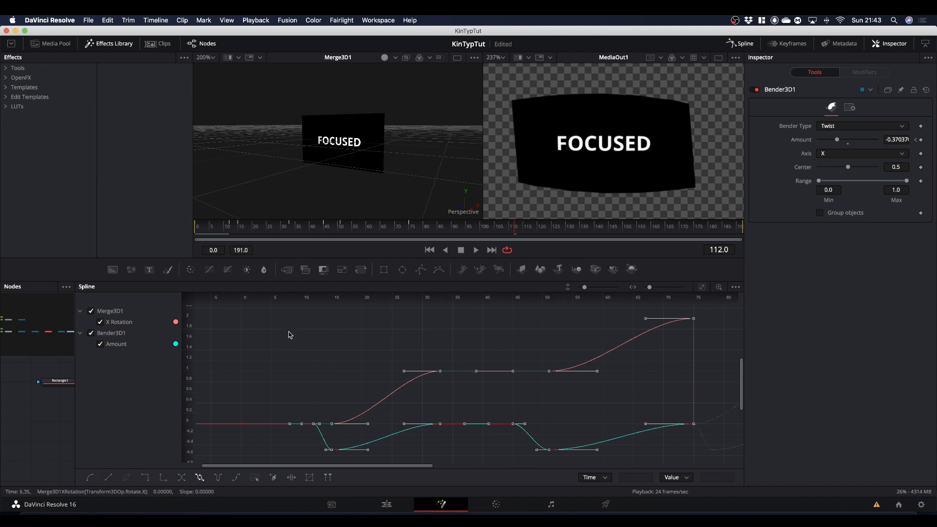
left_click(740, 43)
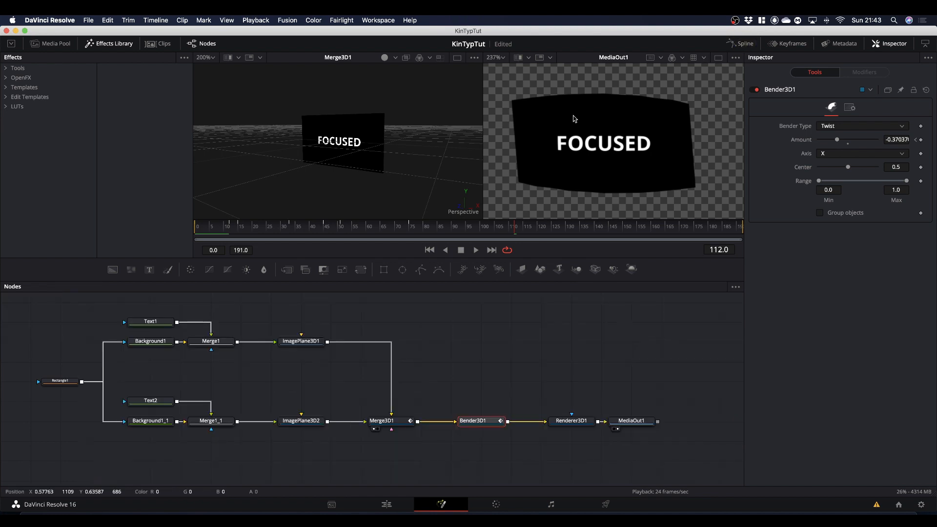
left_click_drag(355, 225, 119, 244)
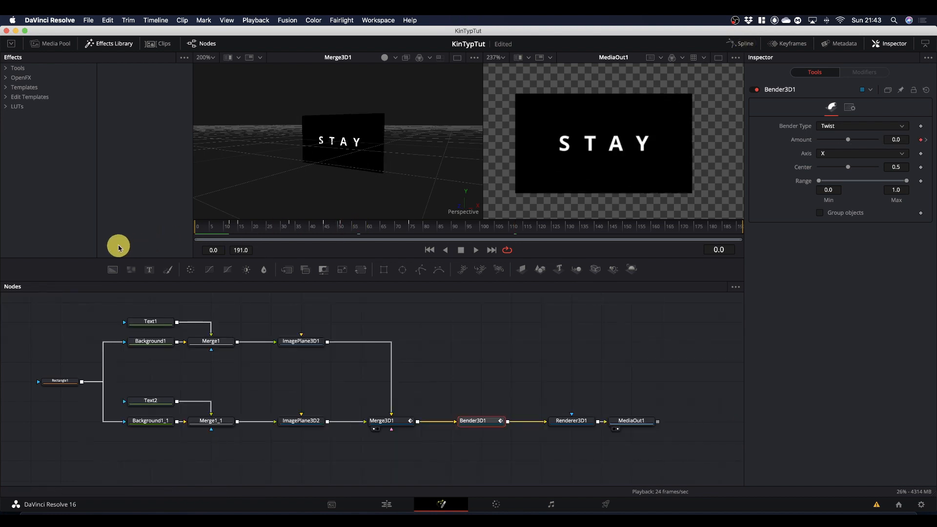
key("space")
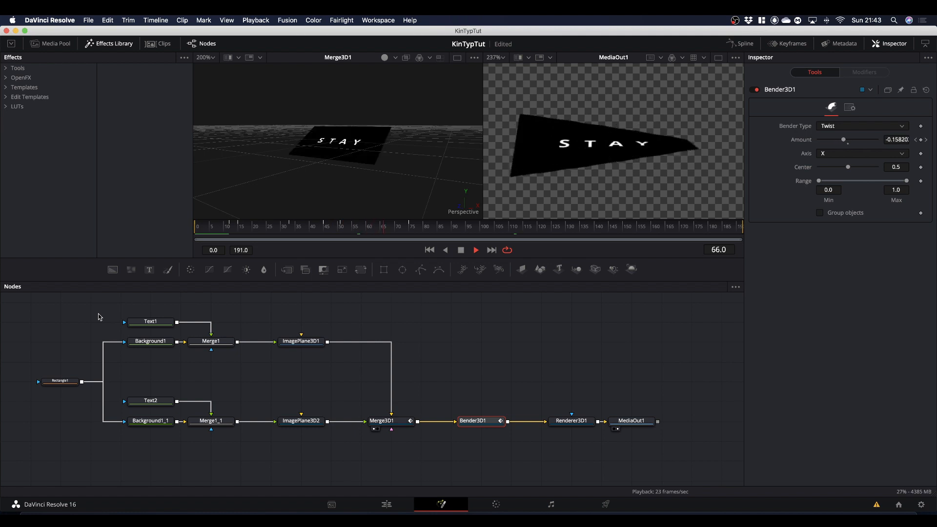
key("space")
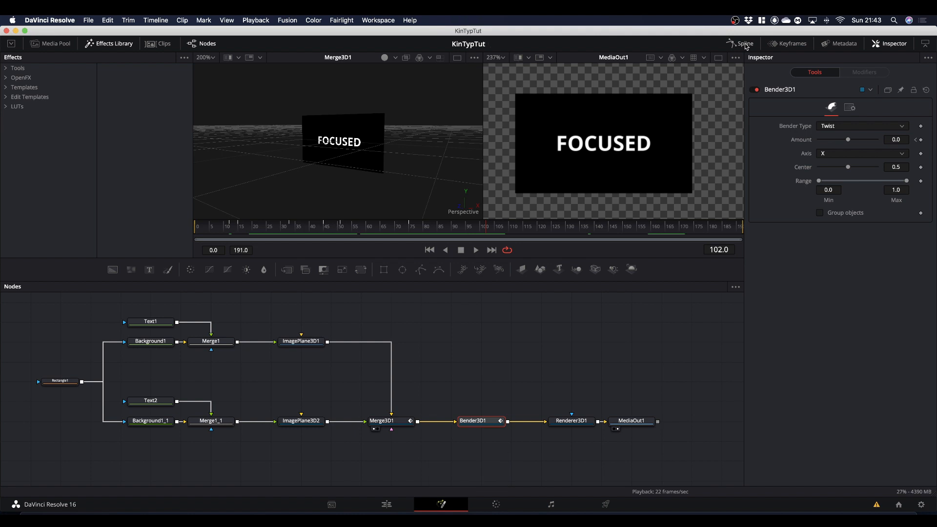
Step: Inspect the looped curves in the spline editor up to the last frame and park the playhead at frame 135
left_click(742, 44)
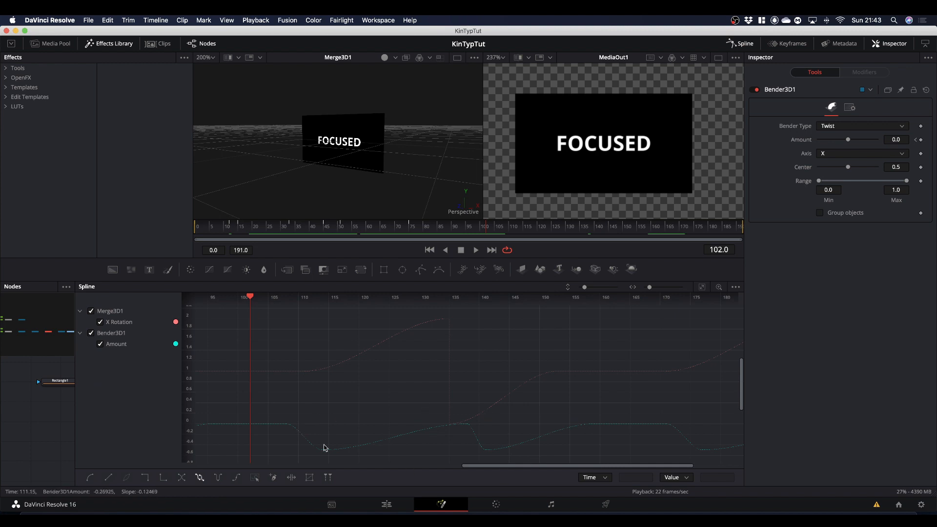
left_click_drag(509, 468, 361, 466)
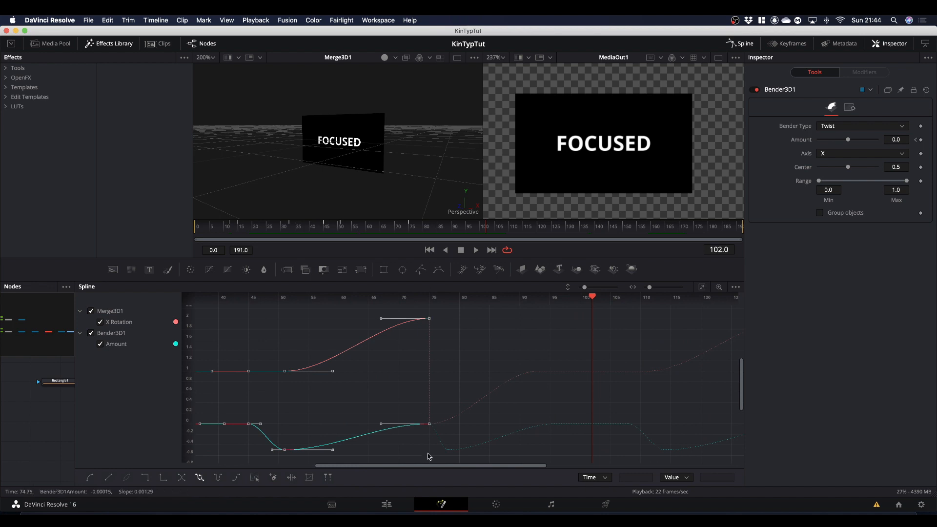
left_click_drag(429, 470, 532, 468)
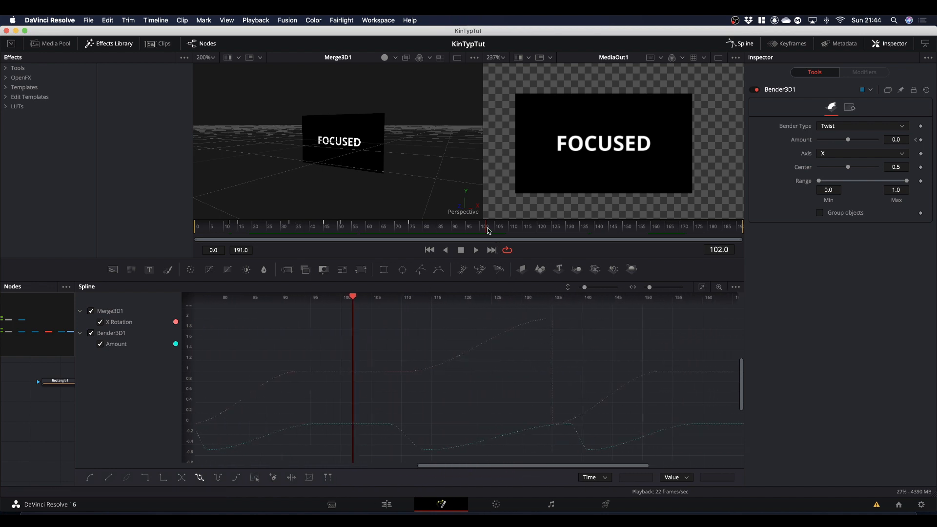
left_click_drag(488, 231, 762, 233)
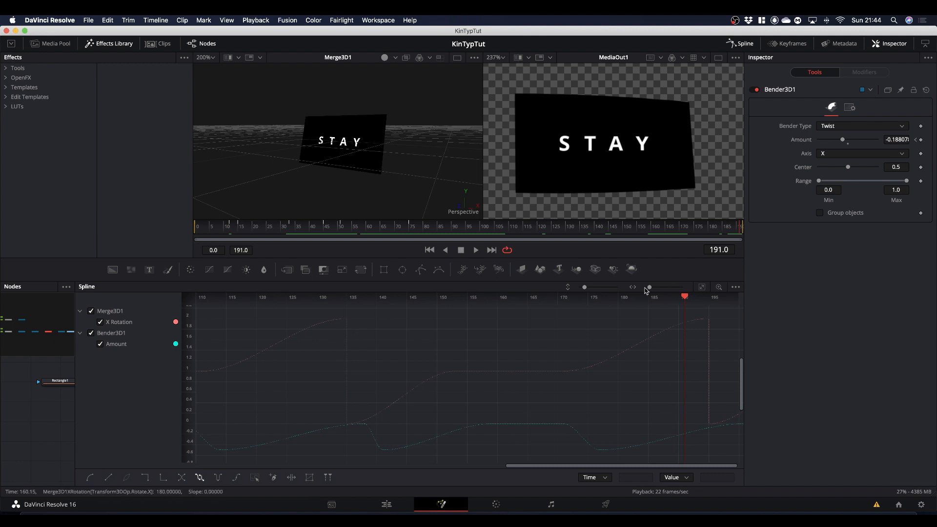
left_click_drag(732, 230, 584, 244)
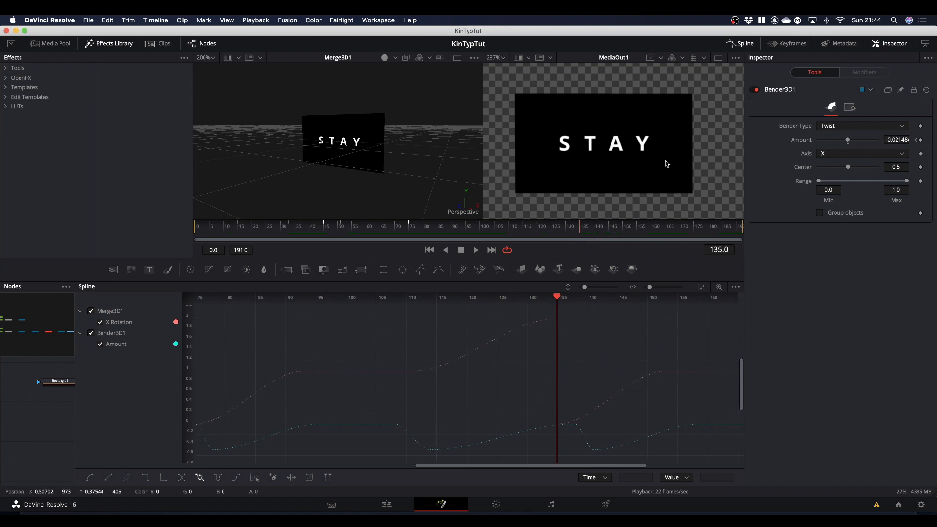
left_click(742, 45)
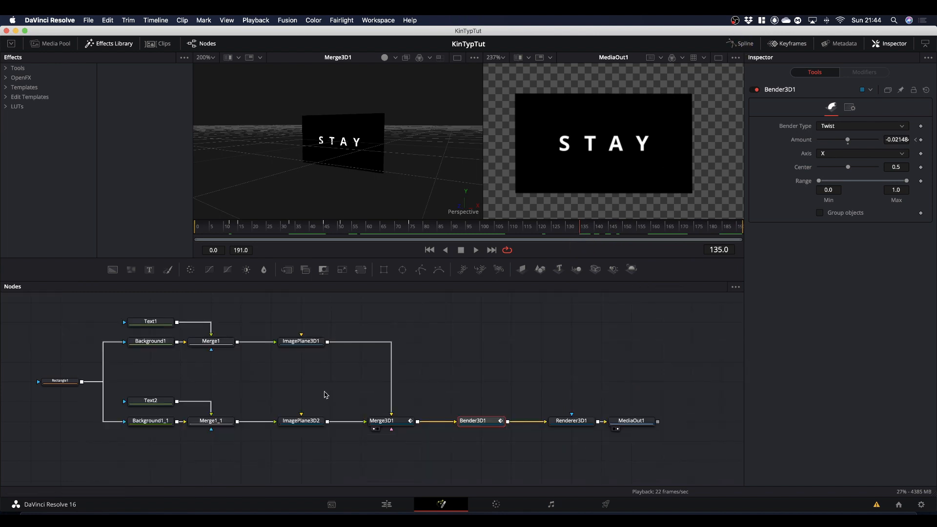
Step: On the Edit page, split the Fusion Composition clip at the playhead and delete the part after the cut
left_click(390, 504)
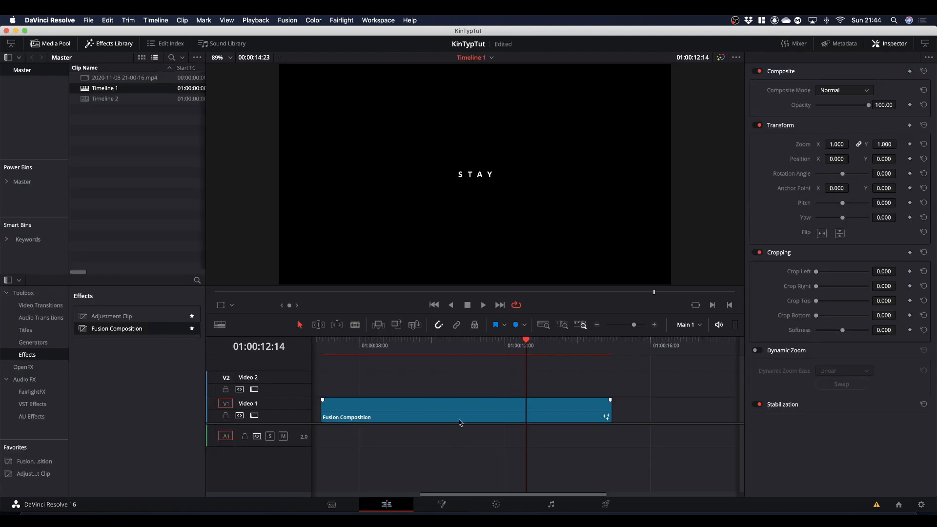
left_click(557, 411)
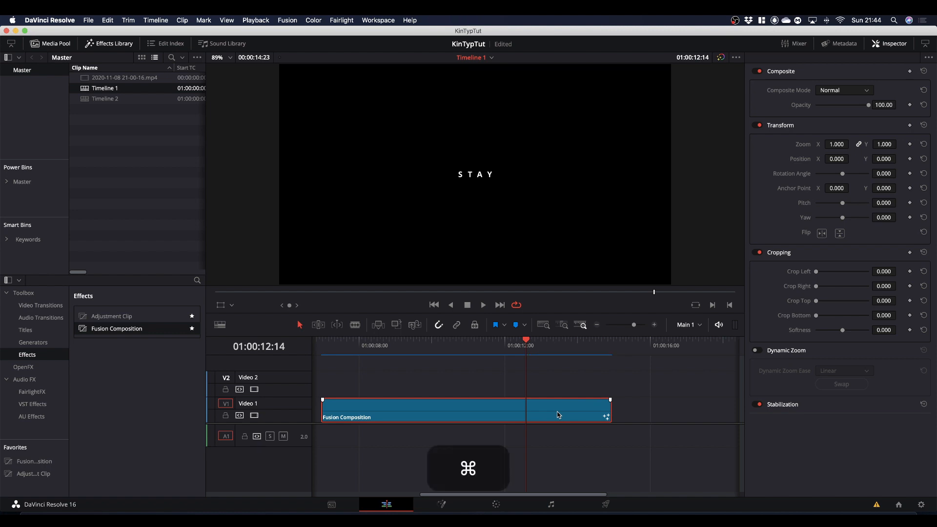
key("super+b")
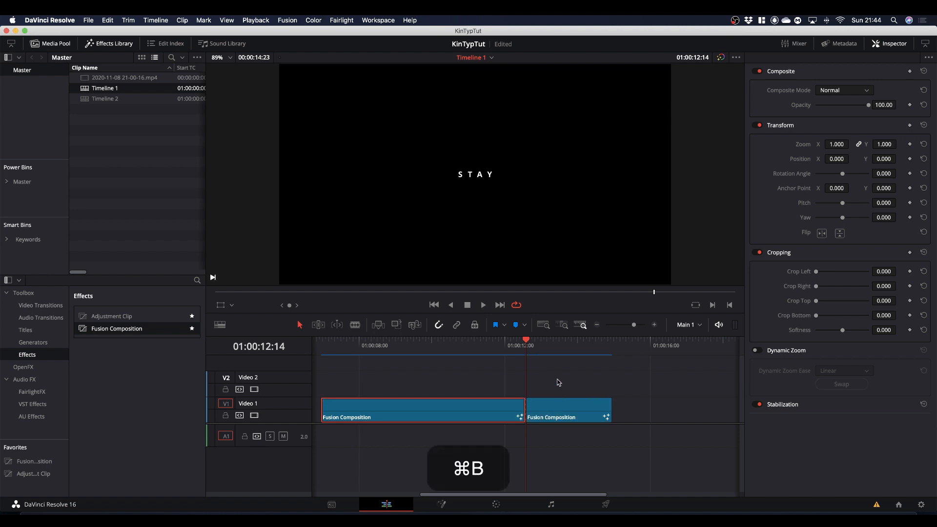
left_click(562, 410)
key("BackSpace")
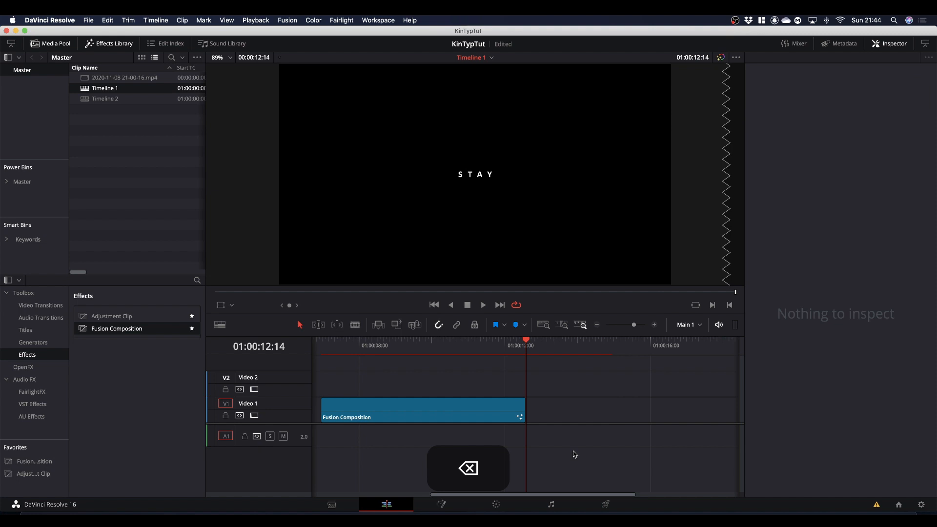
Step: Move the trimmed Fusion Composition clip to start at 01:00:09:05 and raise it to the Video 2 track
left_click_drag(405, 414, 489, 431)
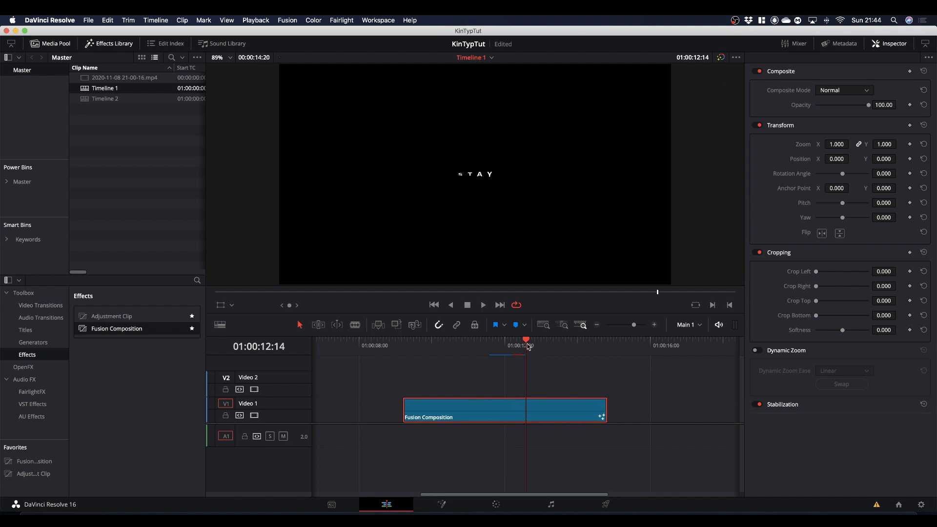
left_click_drag(527, 347, 408, 355)
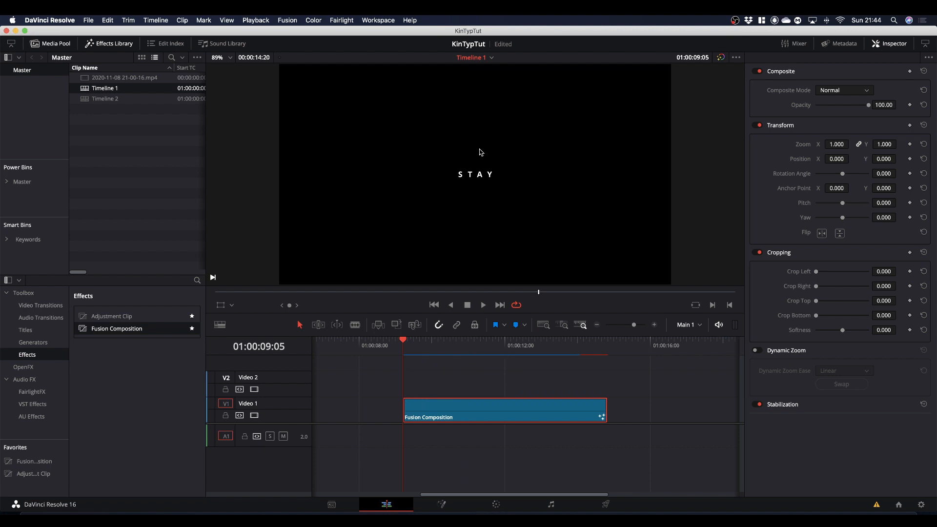
left_click_drag(482, 408, 483, 373)
Step: Add a Solid Color generator on Video 1 beneath the composition and cut it to end at 01:00:14:20
left_click(30, 342)
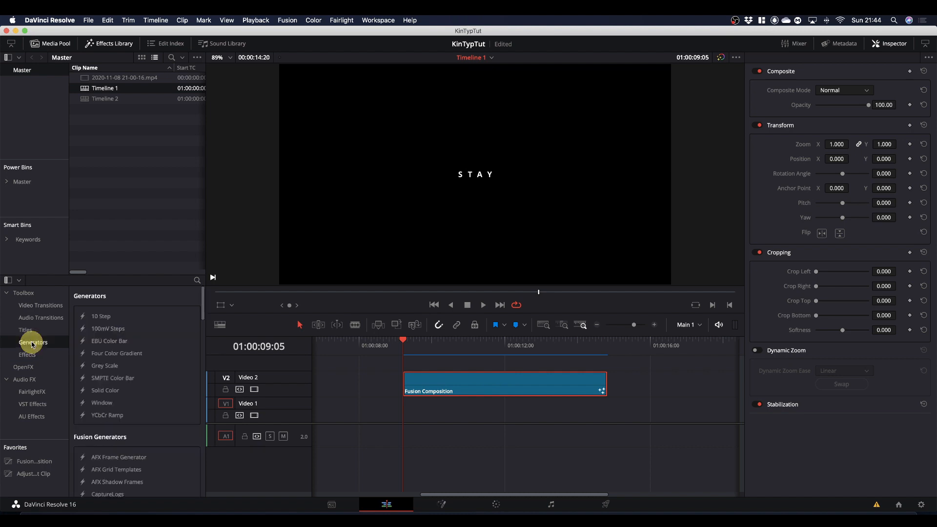
left_click_drag(106, 394, 432, 421)
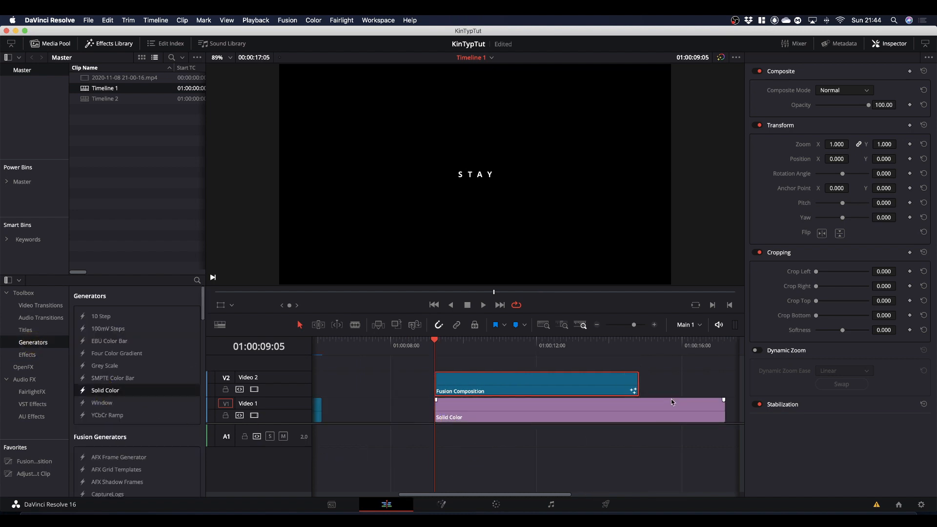
left_click_drag(644, 345, 644, 348)
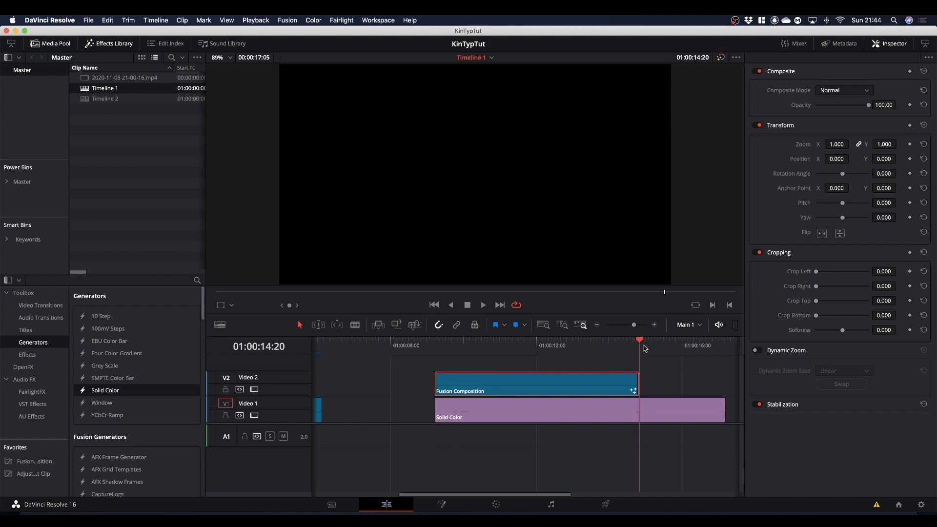
key("super+b")
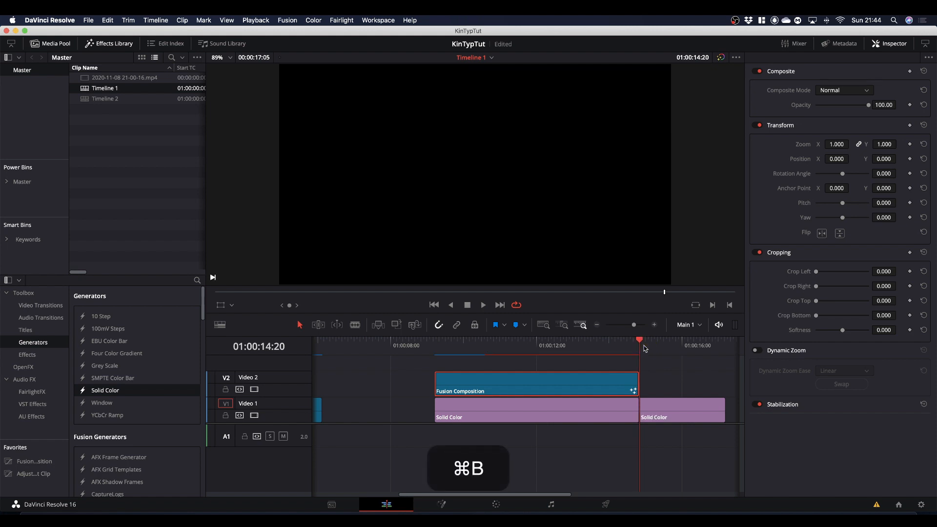
left_click(676, 414)
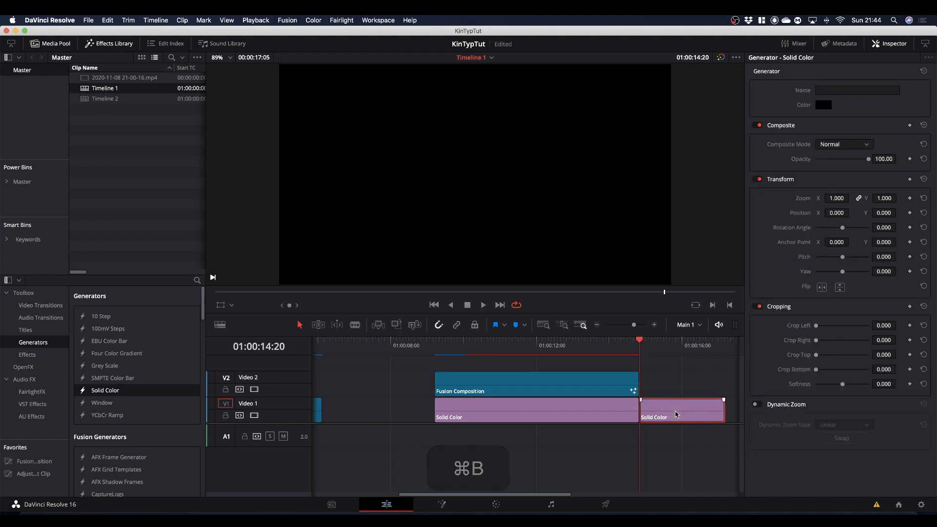
key("BackSpace")
Step: Change the Solid Color generator's color to a dark muted purple
left_click(574, 413)
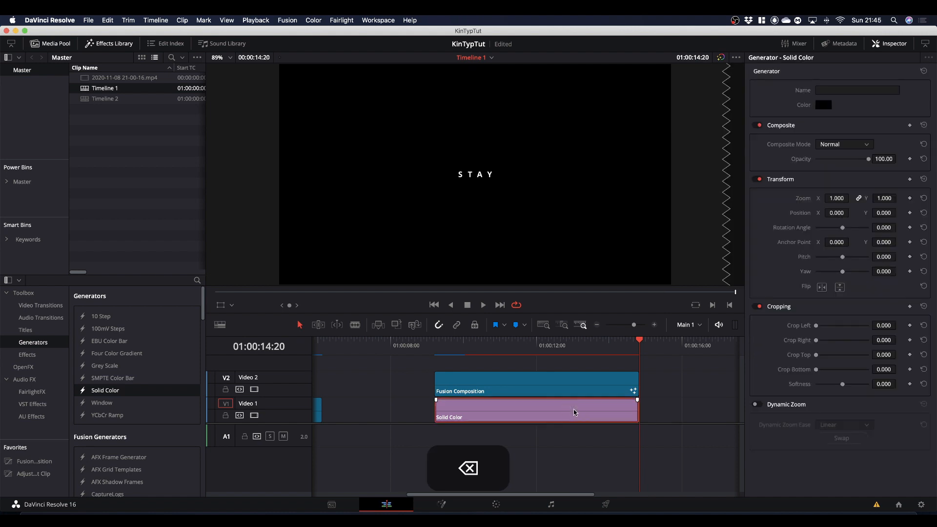
left_click(829, 107)
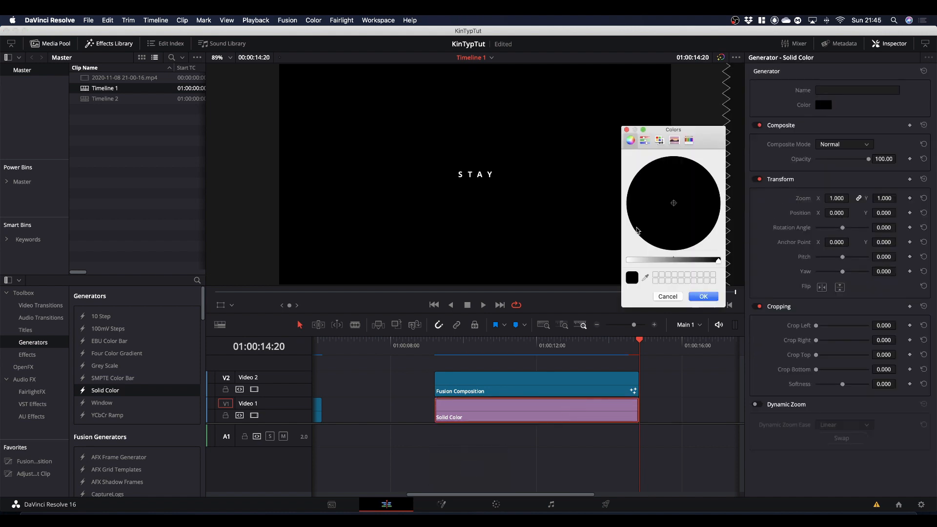
left_click_drag(719, 262, 684, 263)
left_click_drag(676, 205, 682, 211)
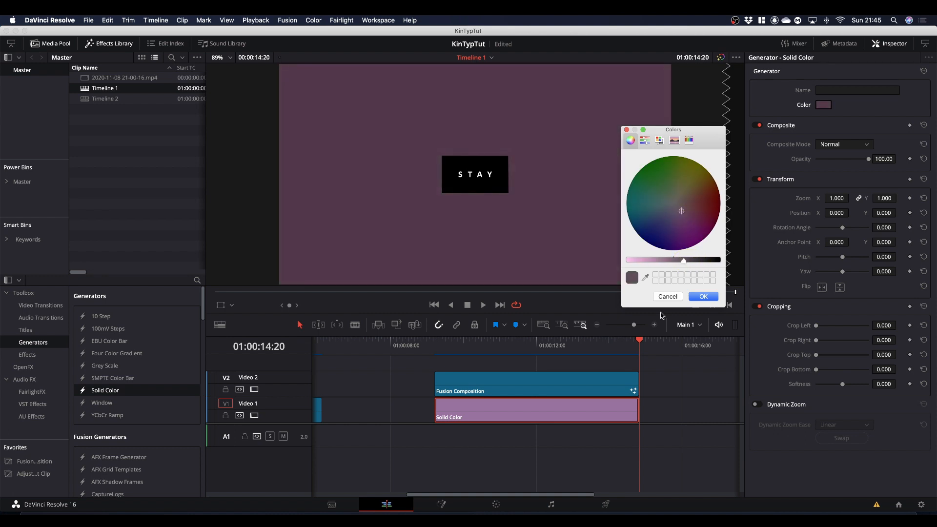
left_click(704, 297)
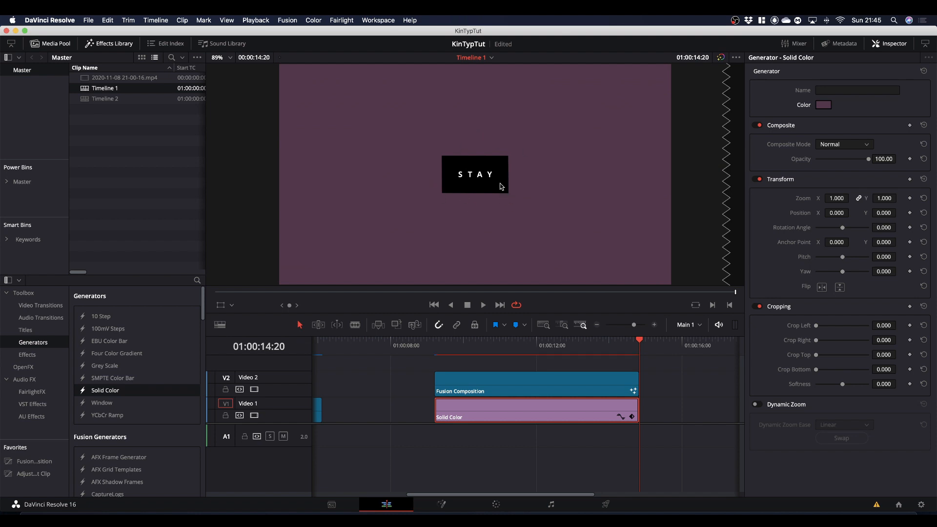
Step: Play the composition over the purple background from the start of the clips
key("Up")
key("space")
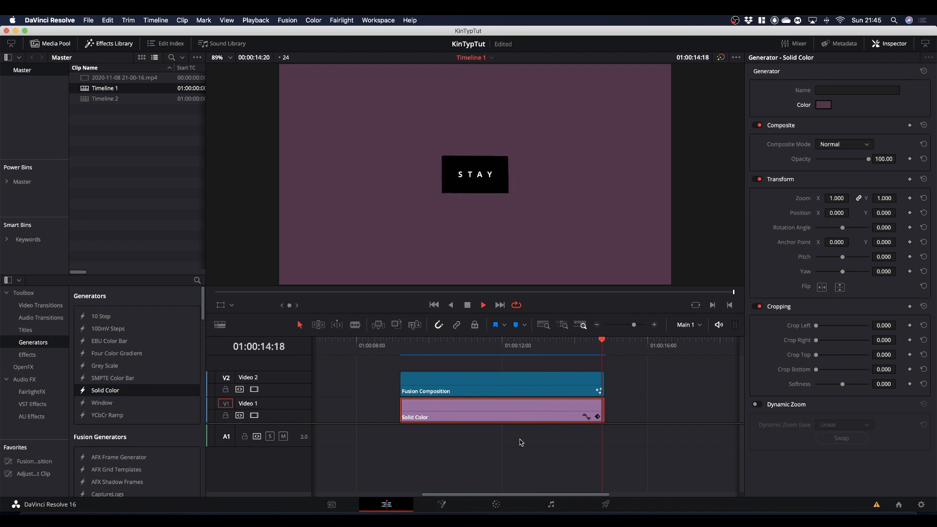
key("space")
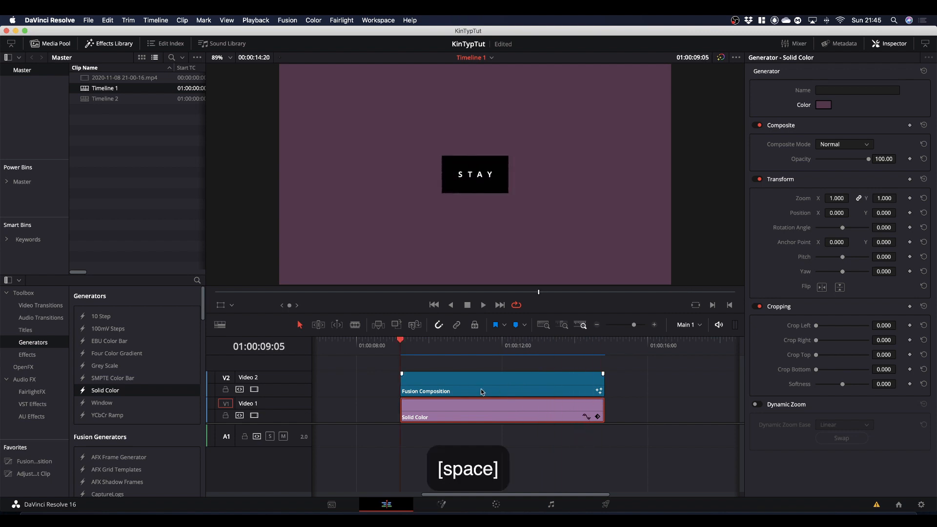
Step: Enlarge the Fusion Composition clip to a Zoom of 3.830 and play it back over the background
left_click(481, 388)
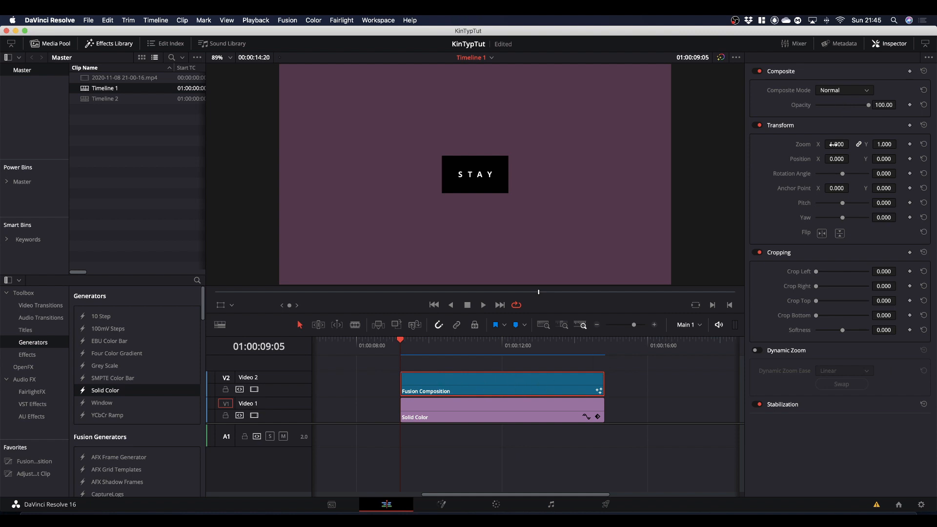
left_click_drag(836, 144, 877, 145)
left_click_drag(466, 279, 492, 277)
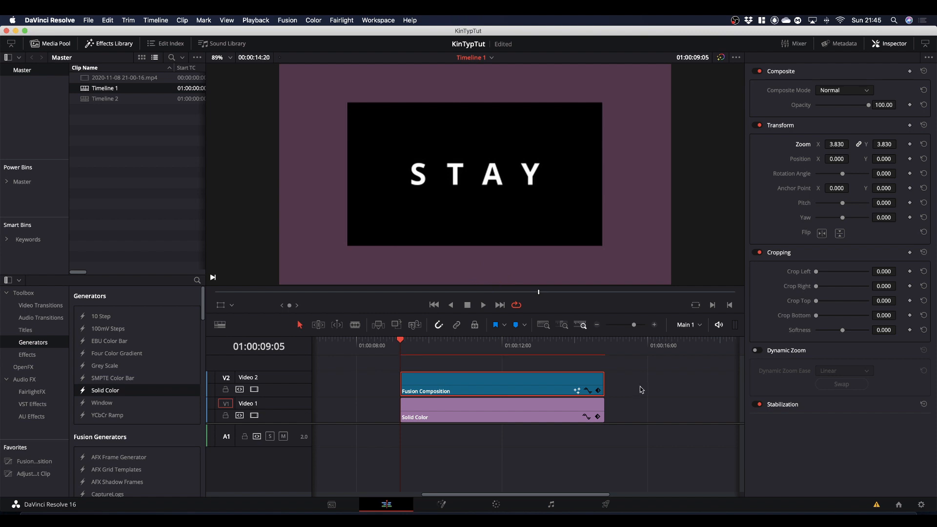
key("space")
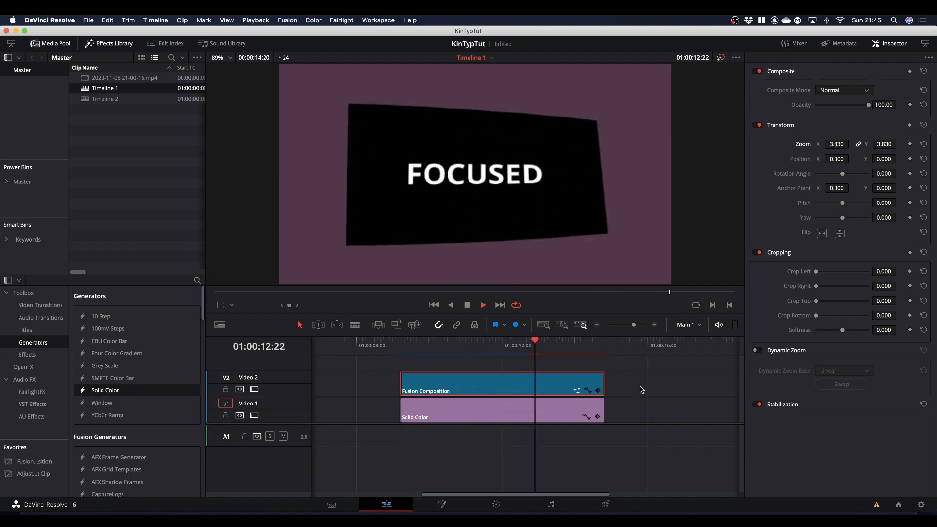
key("space")
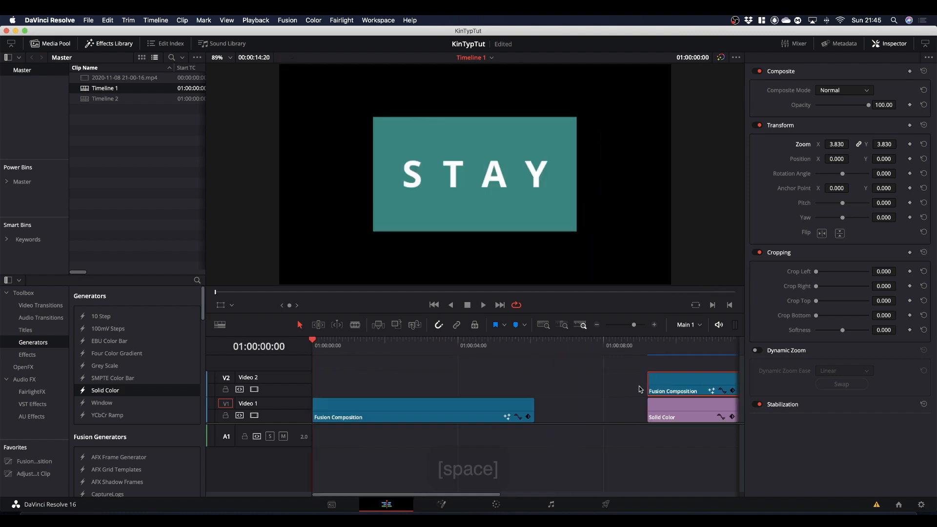
Step: Reopen the composition on the Fusion page and review the settings of ImagePlane3D1 and ImagePlane3D2
left_click(666, 352)
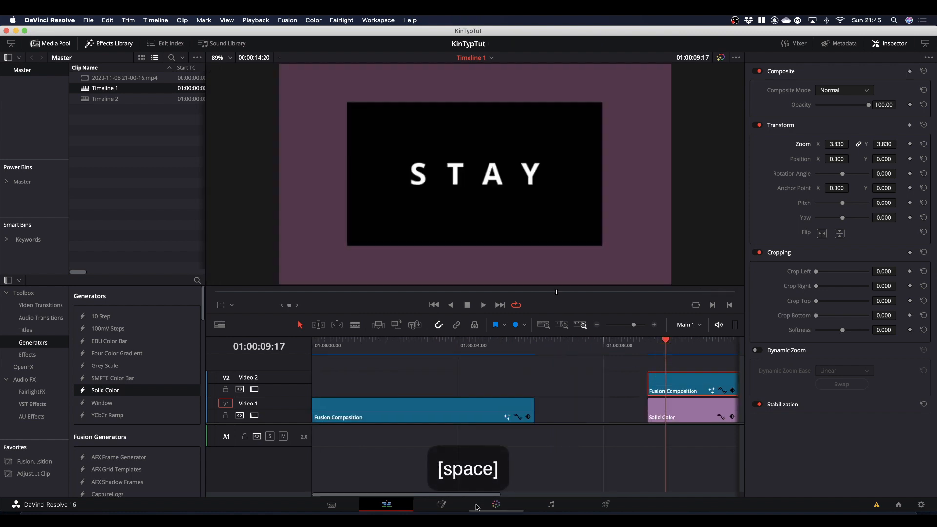
left_click(441, 506)
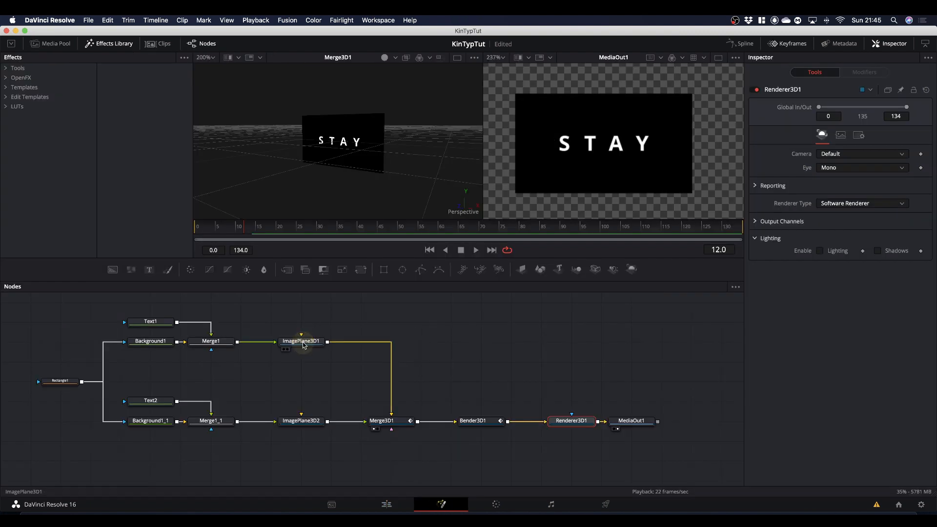
left_click(301, 342)
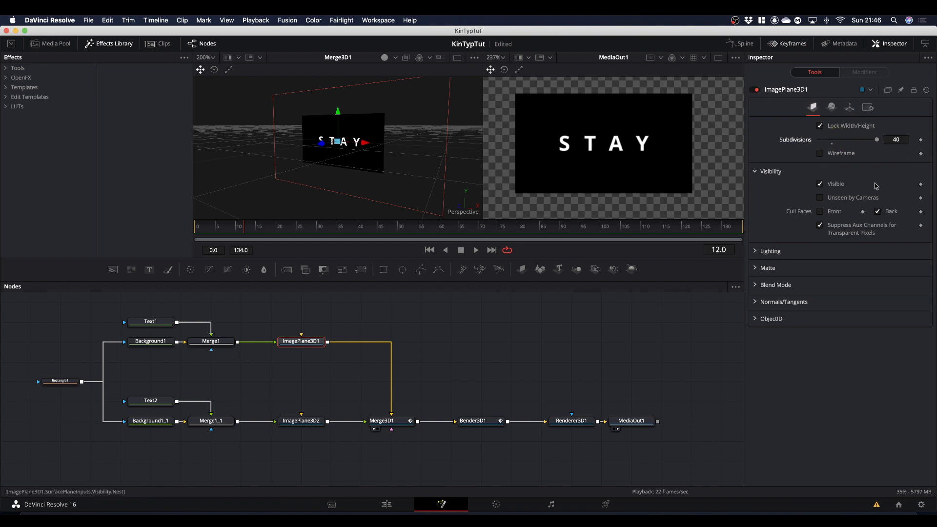
left_click(310, 422)
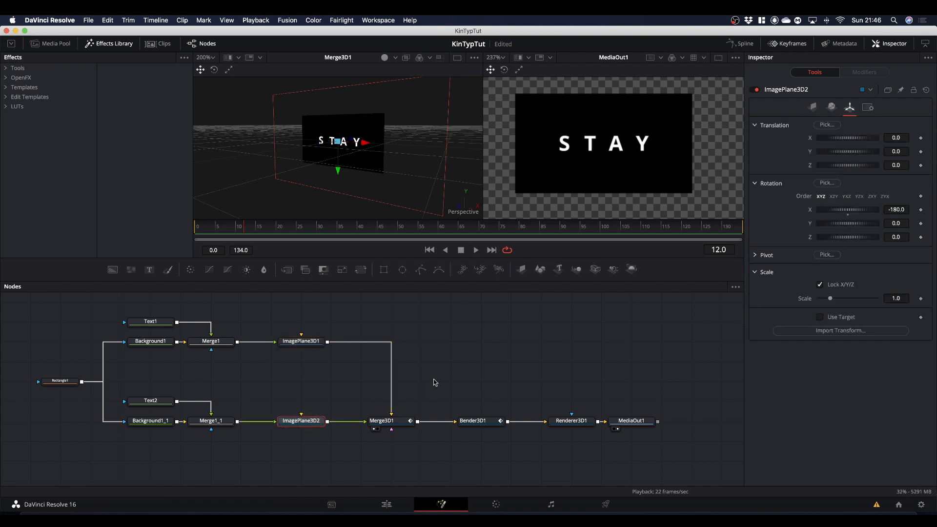
left_click(813, 108)
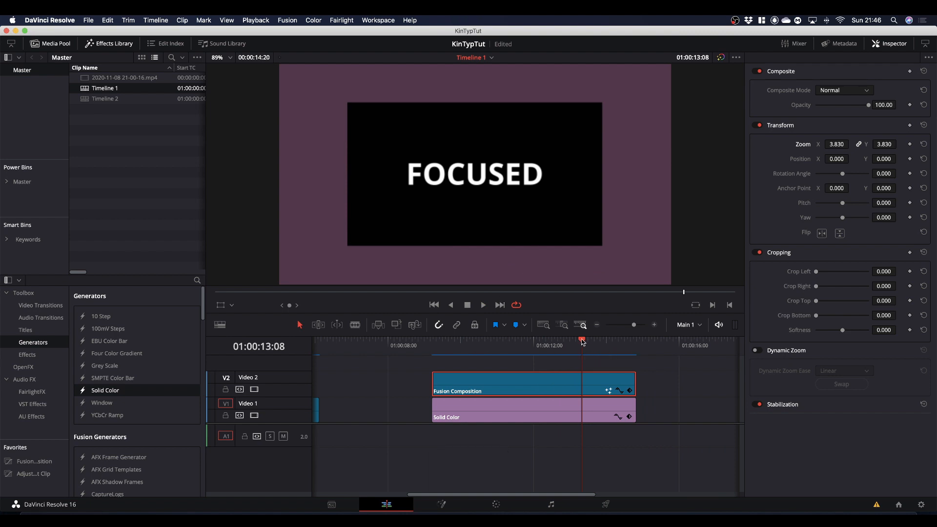
Step: Scrub back and forth through the enlarged STAY and FOCUSED animation on the Edit page timeline
left_click_drag(532, 347, 630, 356)
left_click_drag(570, 361, 498, 380)
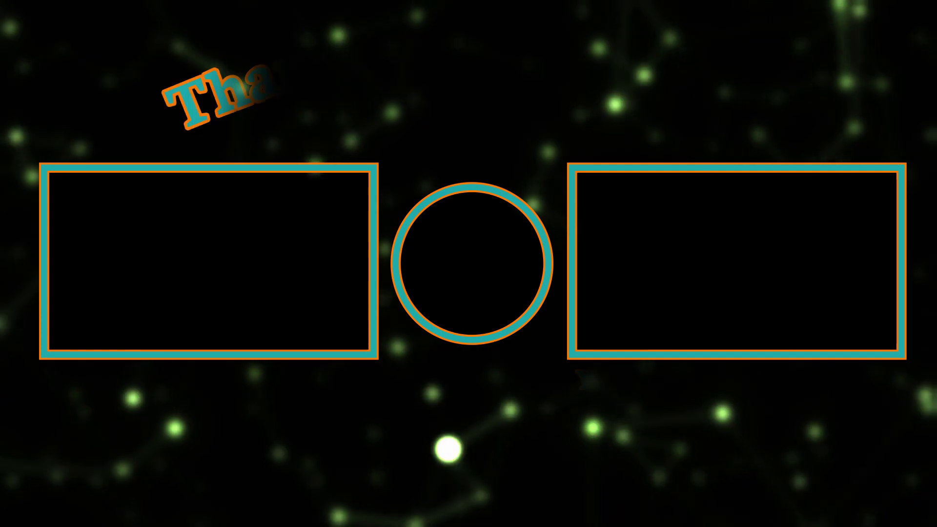